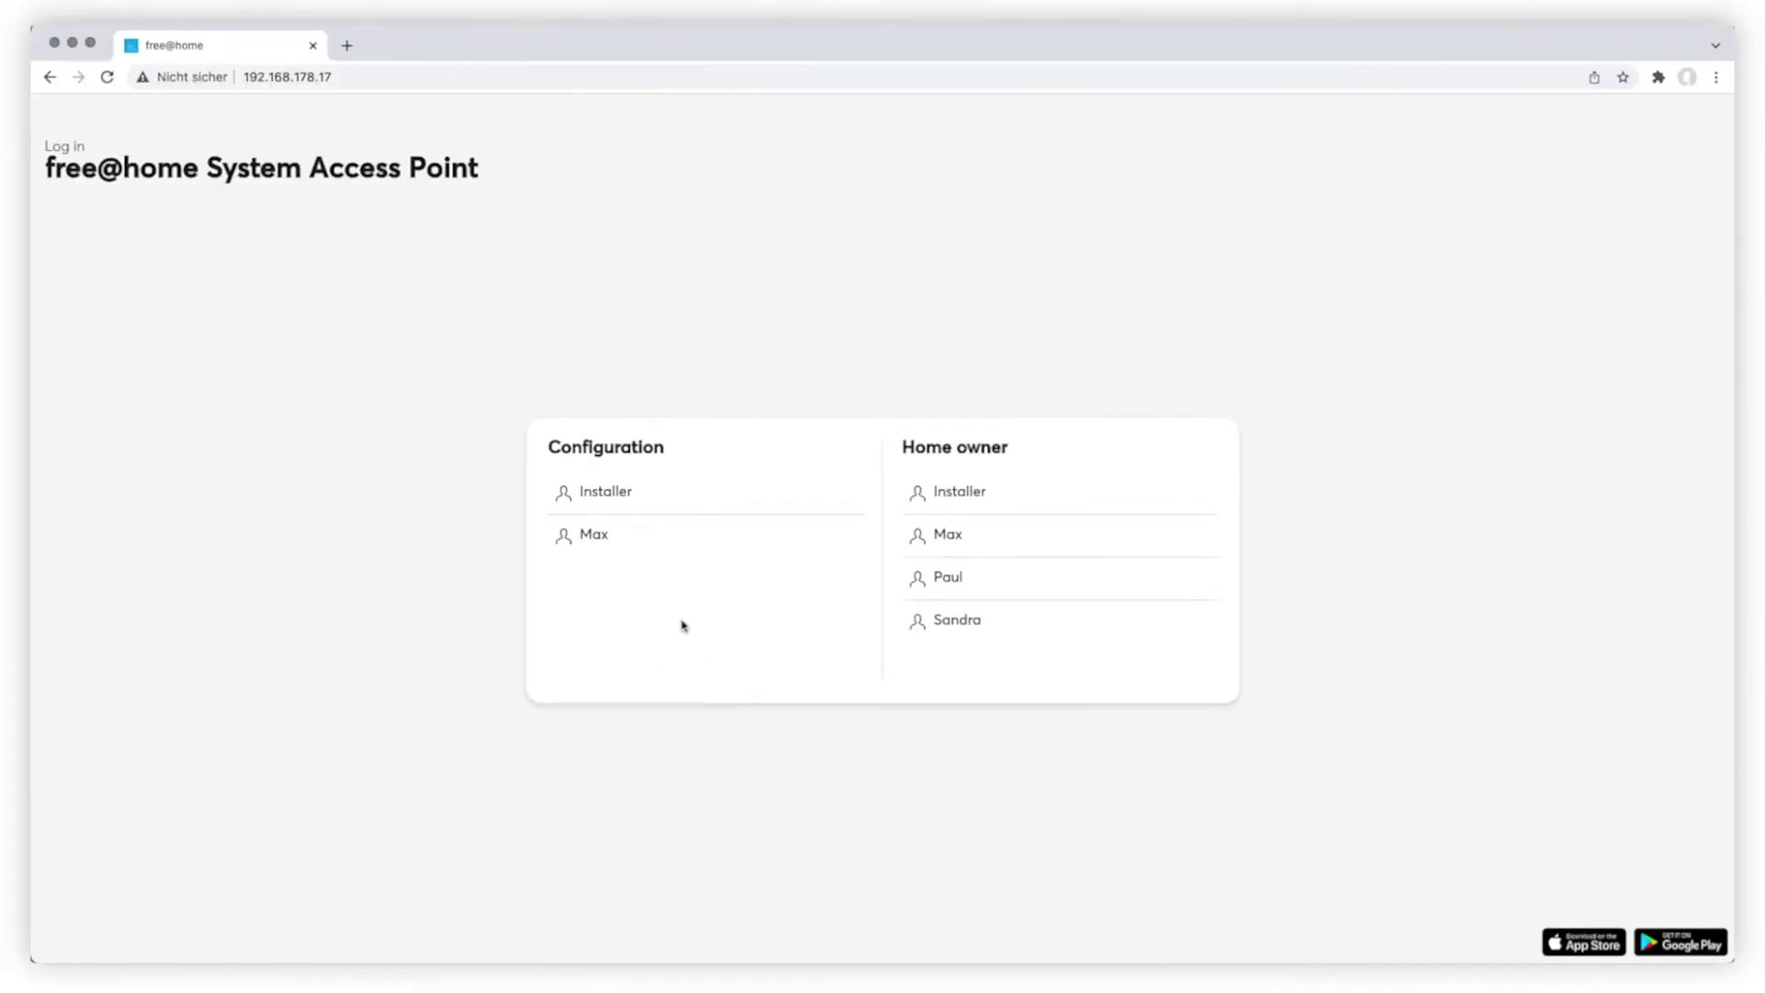
- Log in as the Configuration user with its password and open the Ground floor devices plan
click(603, 537)
text(•)
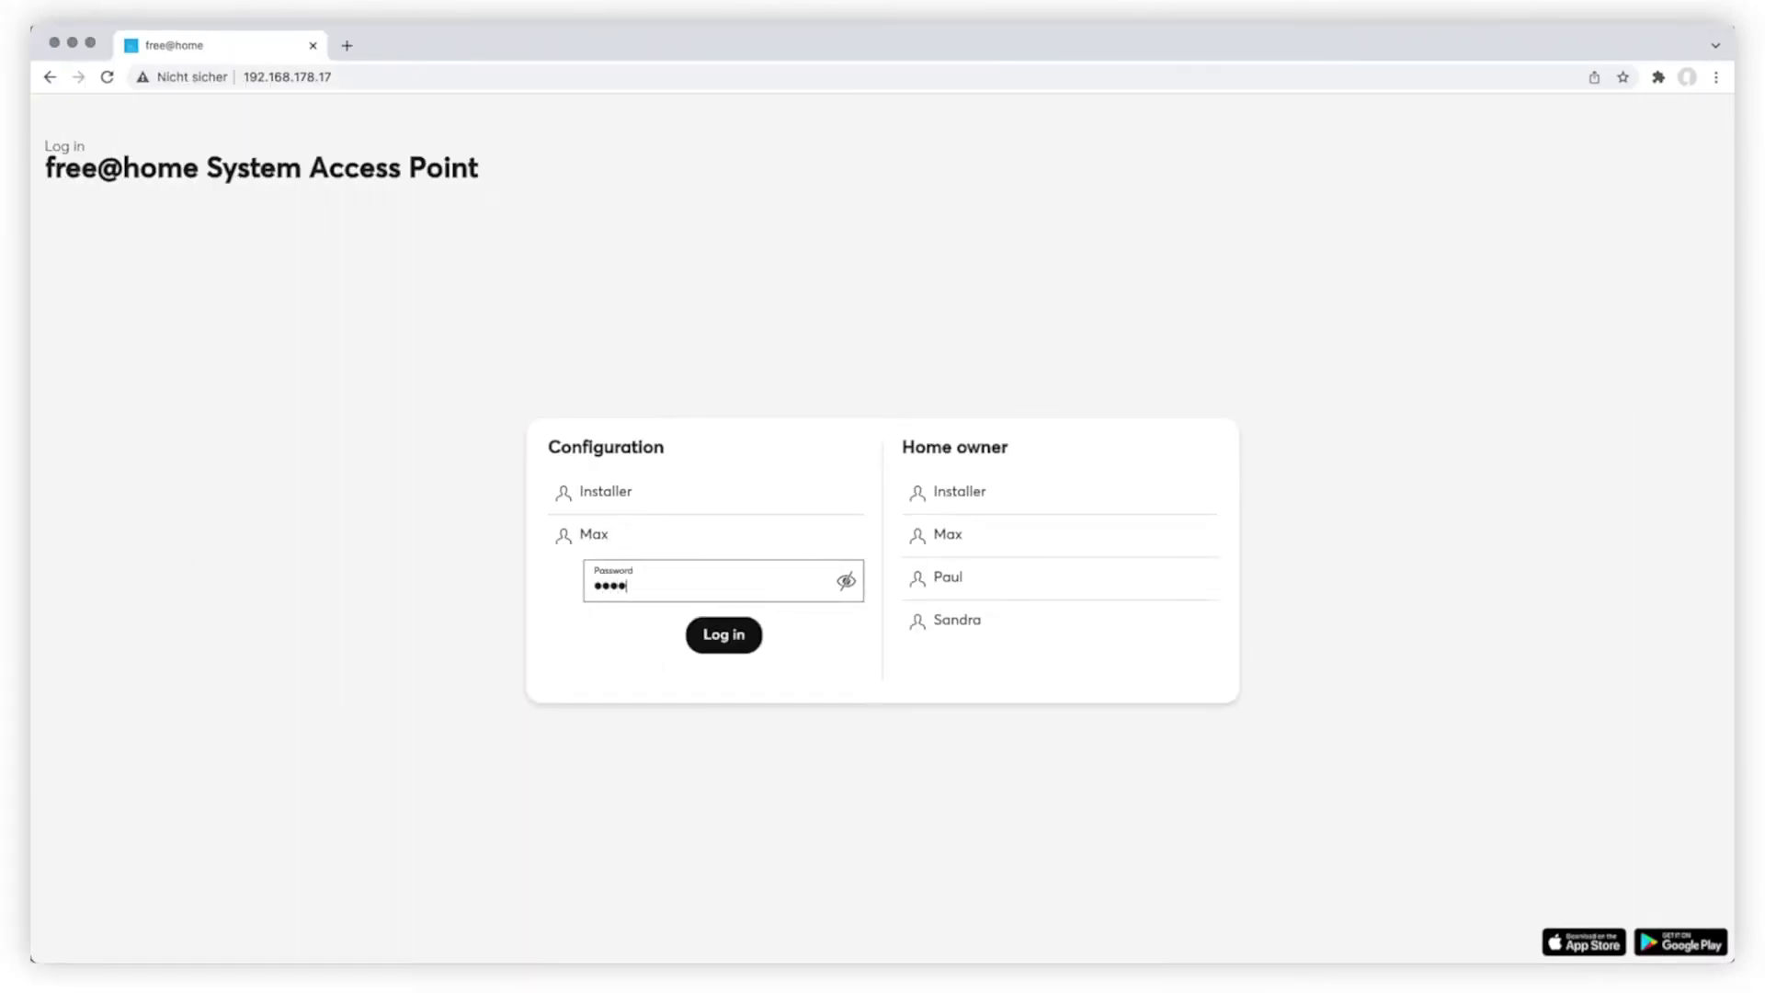
click(726, 645)
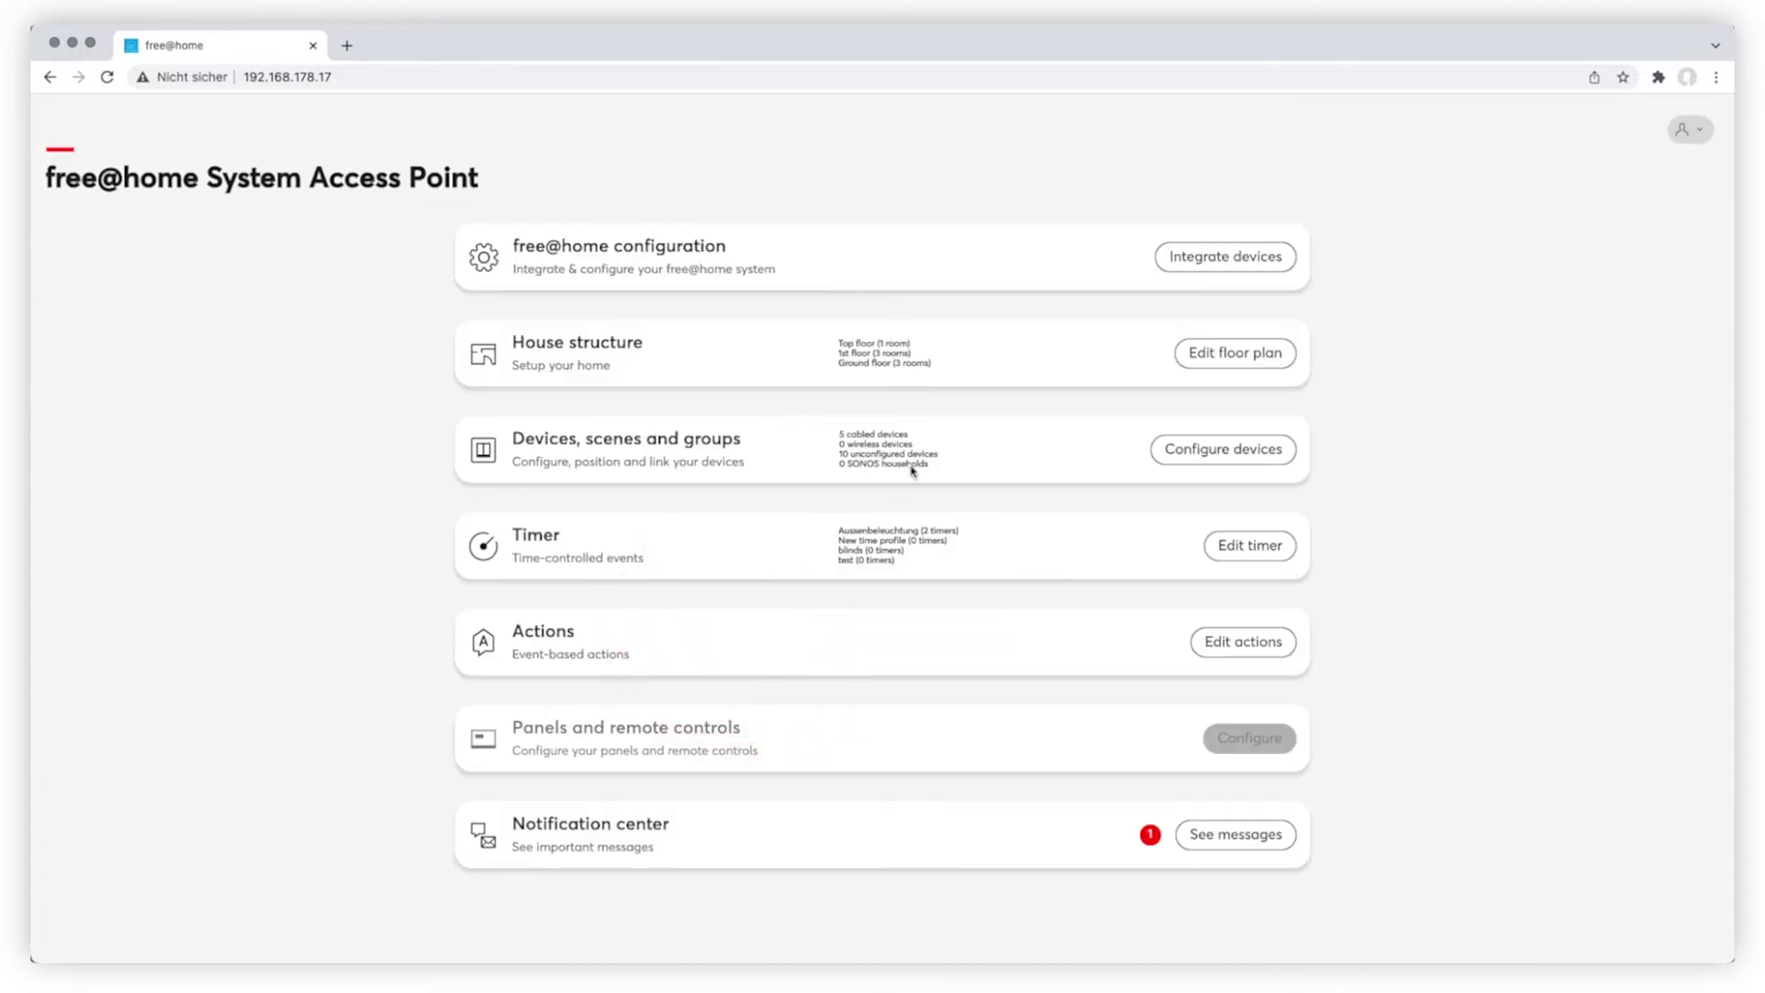
click(913, 466)
click(509, 121)
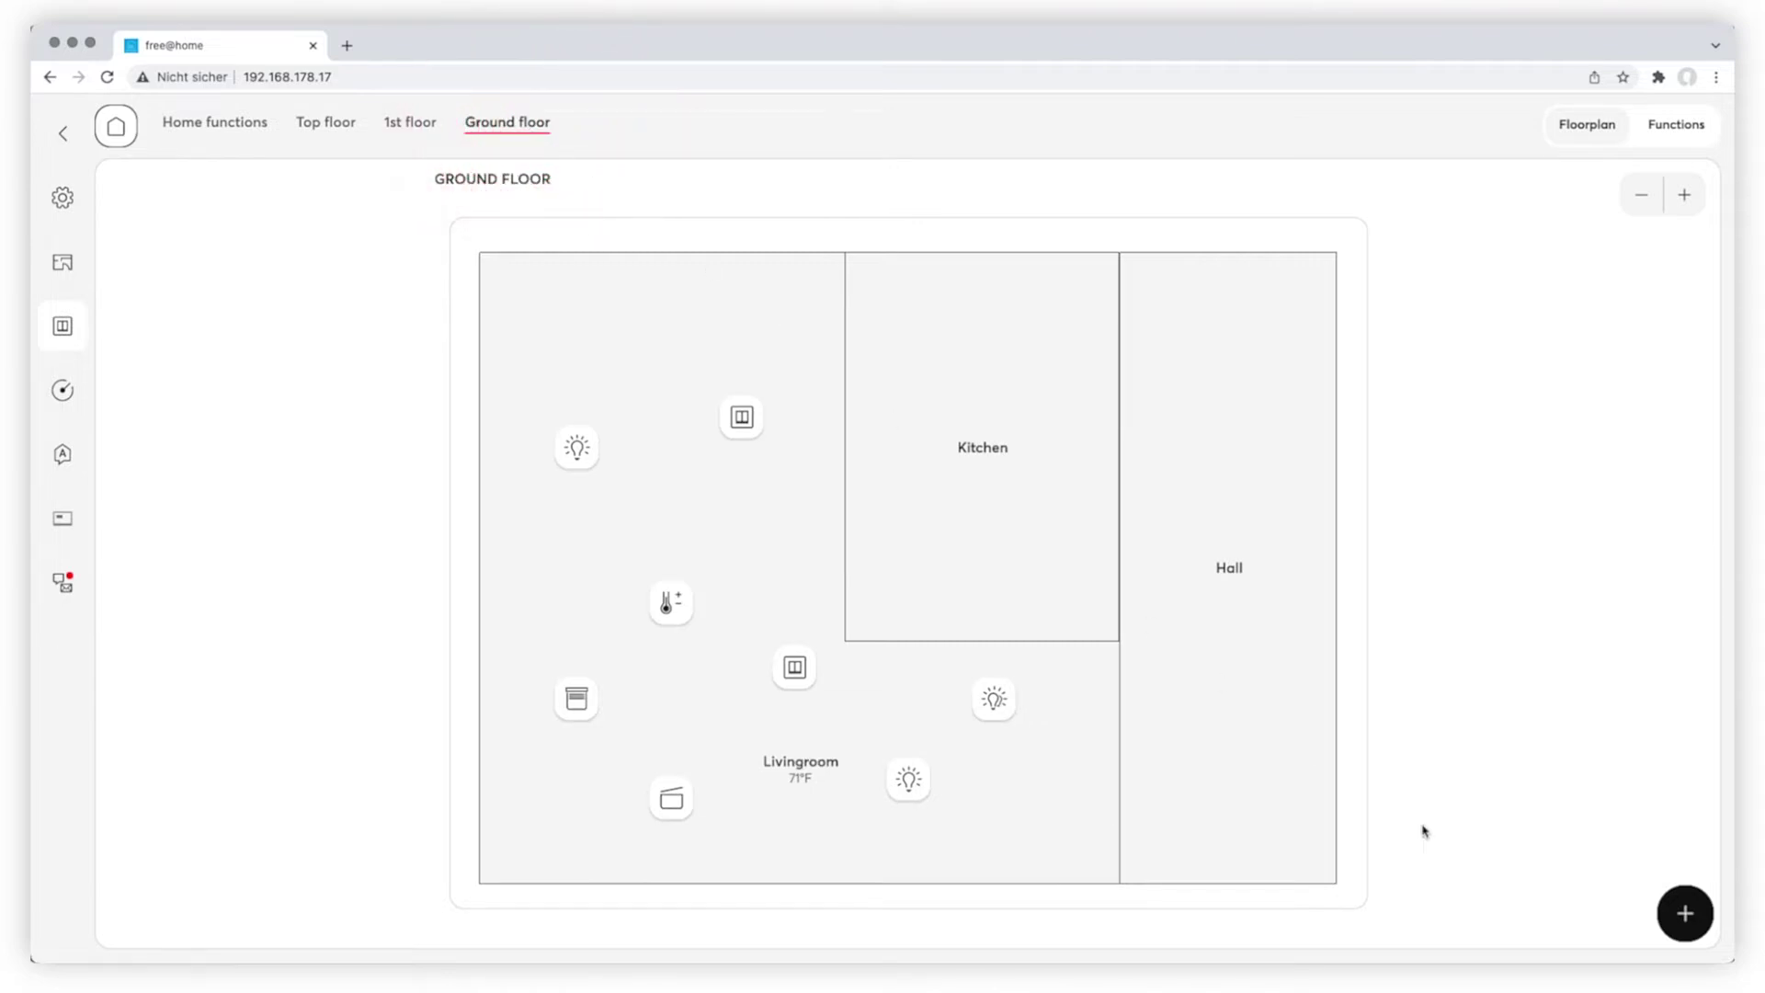
- Drag a Scene tile from Scenes/Groups onto the Livingroom in the ground floor plan
click(1695, 934)
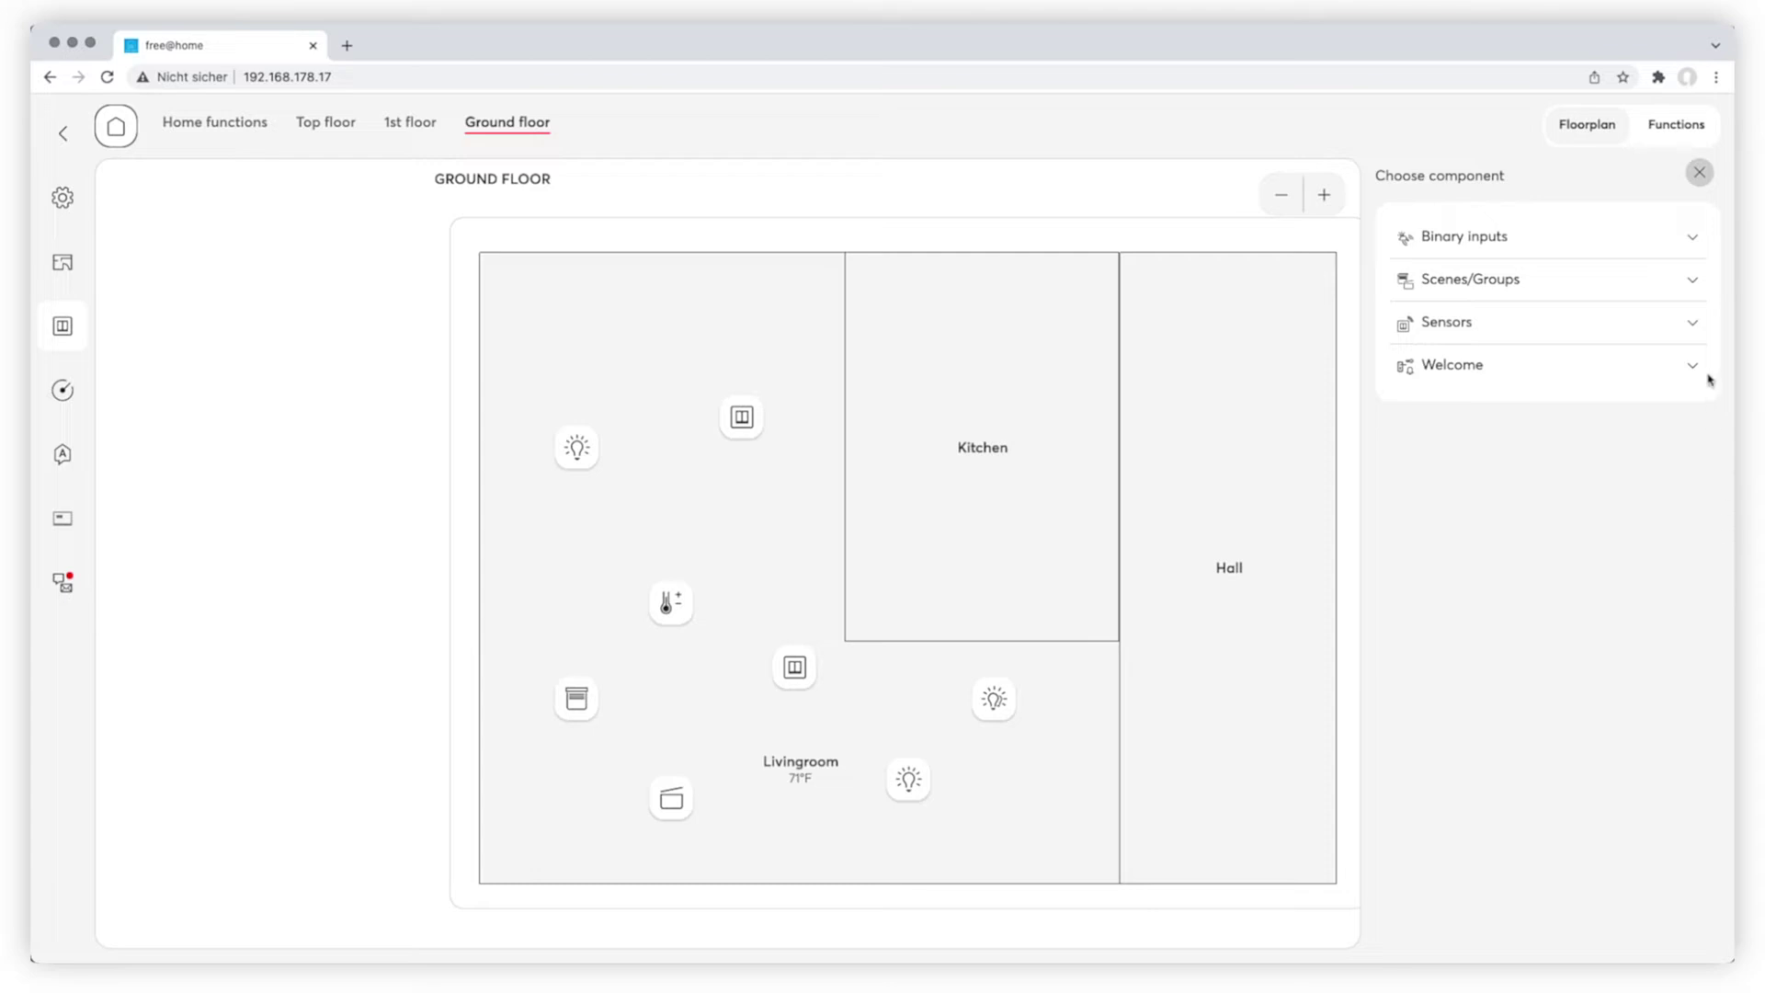
click(1694, 282)
drag(1404, 368, 778, 552)
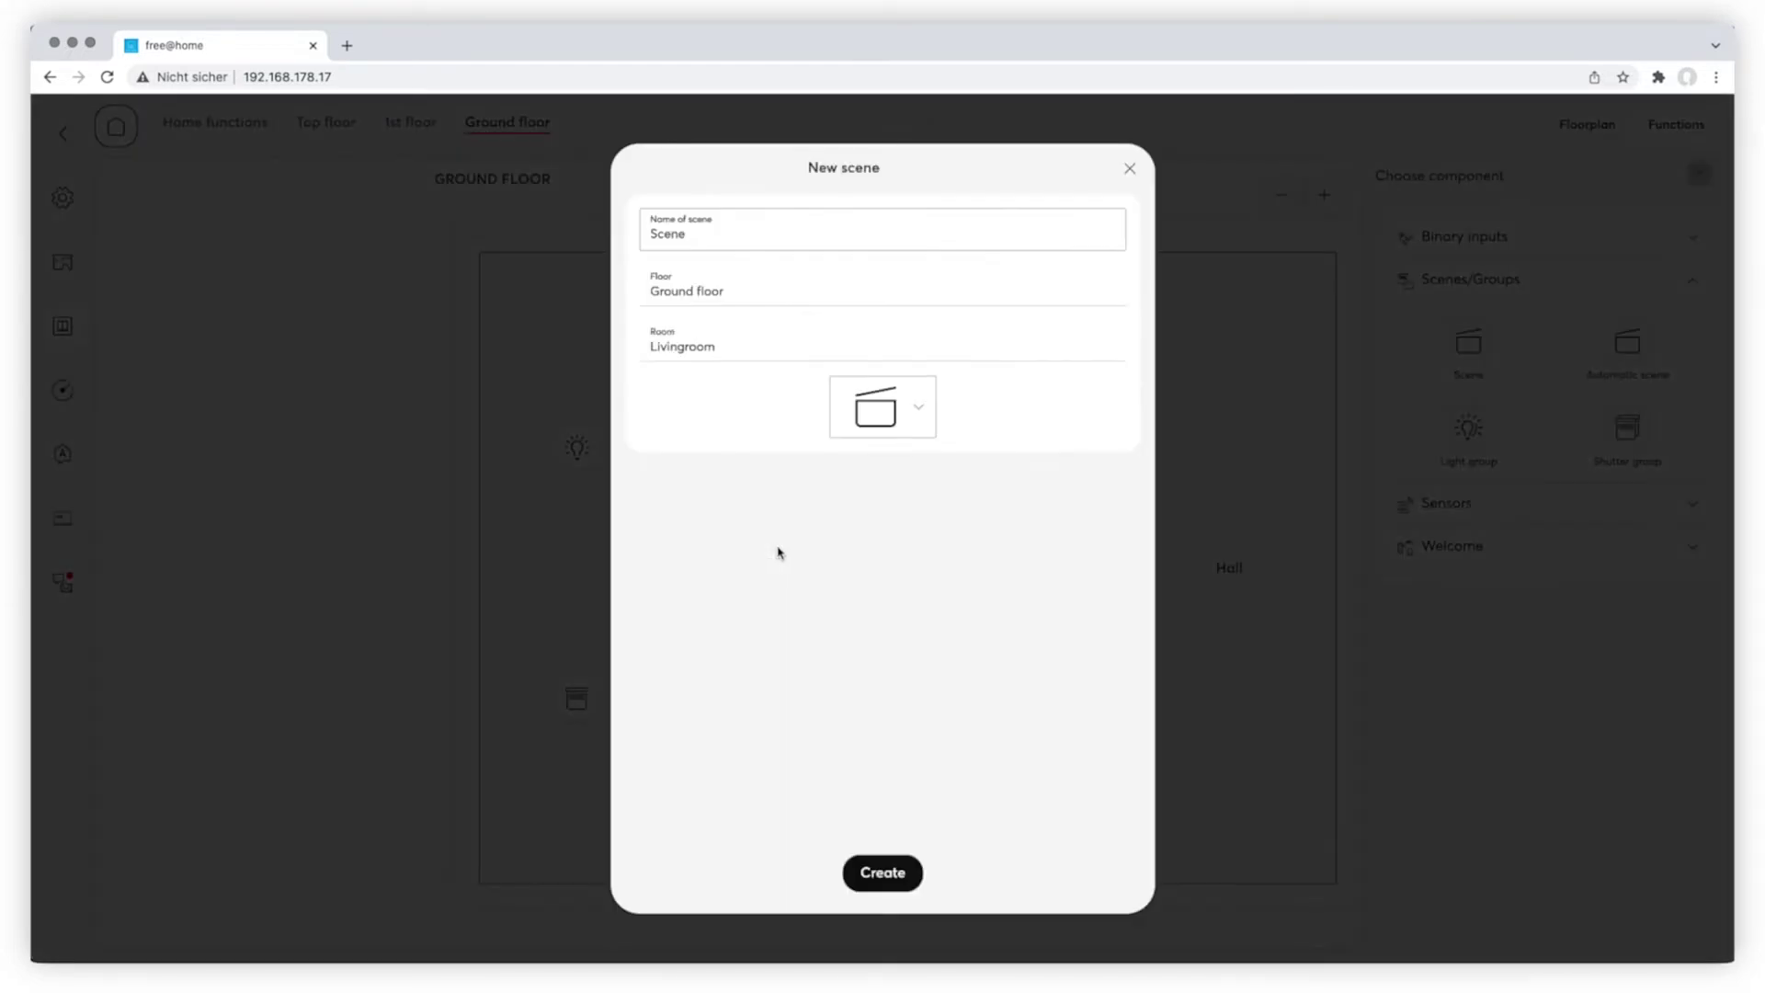
- Rename the new scene to TV, give it the television symbol, and create it
double_click(769, 235)
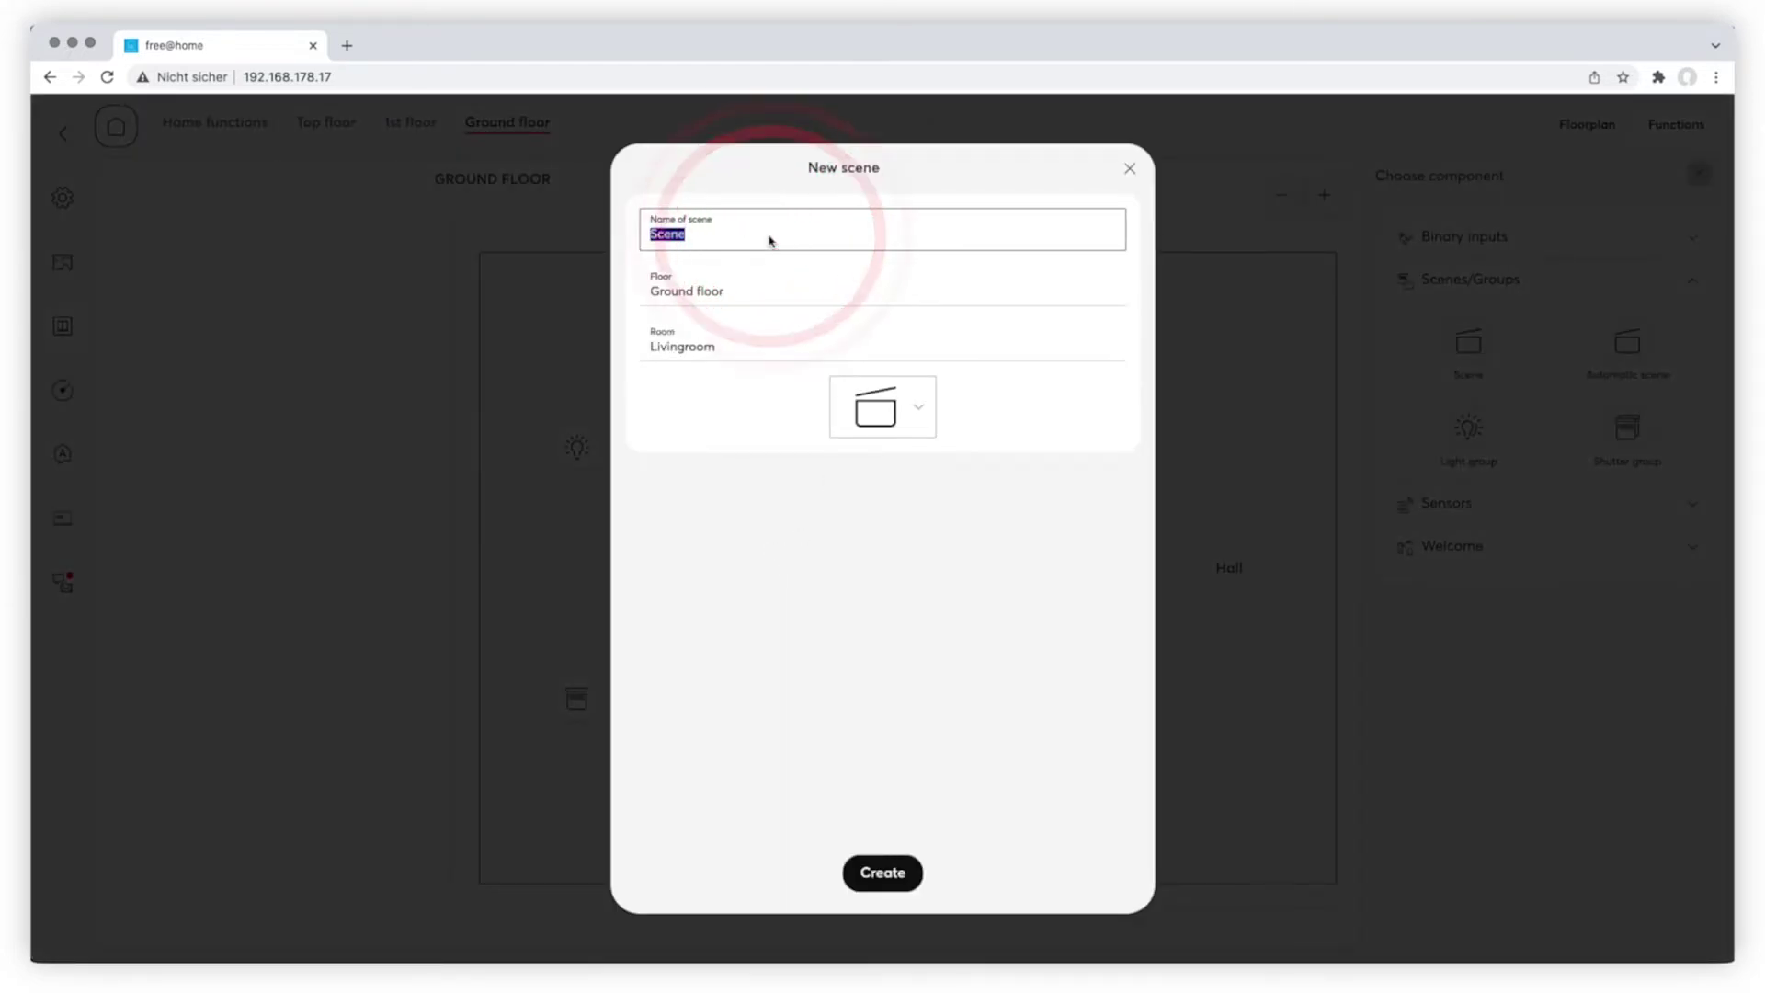
text(TV)
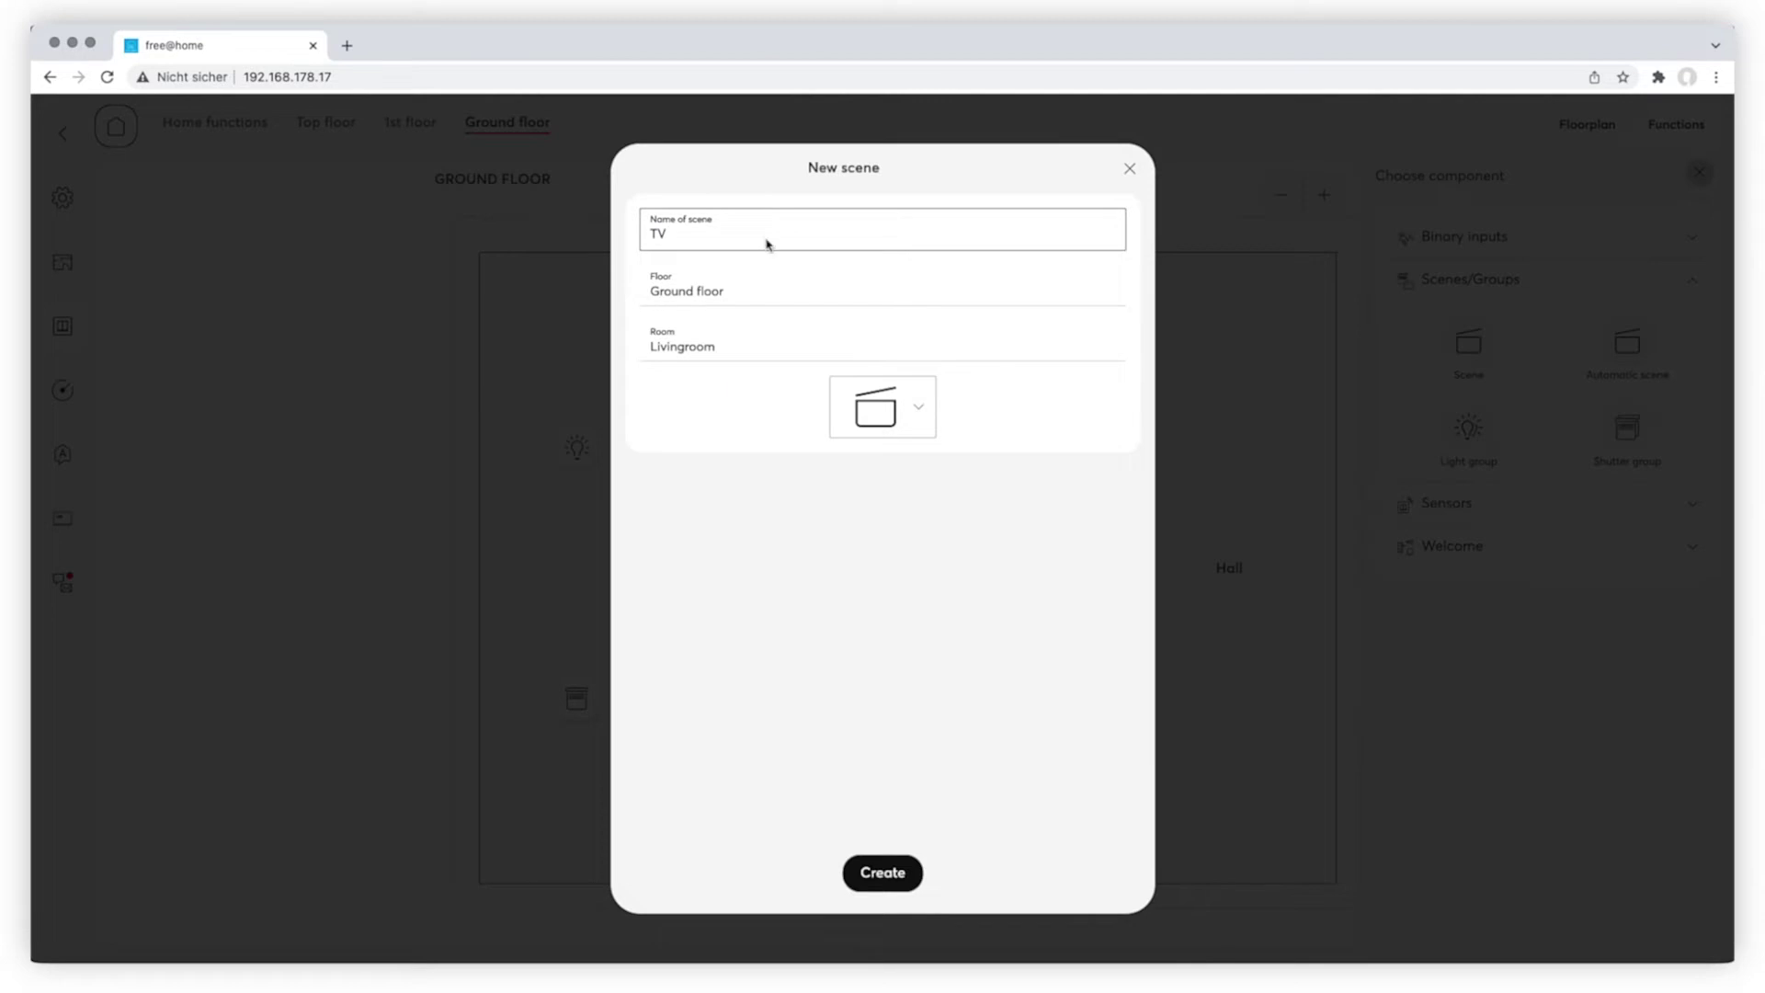
click(881, 402)
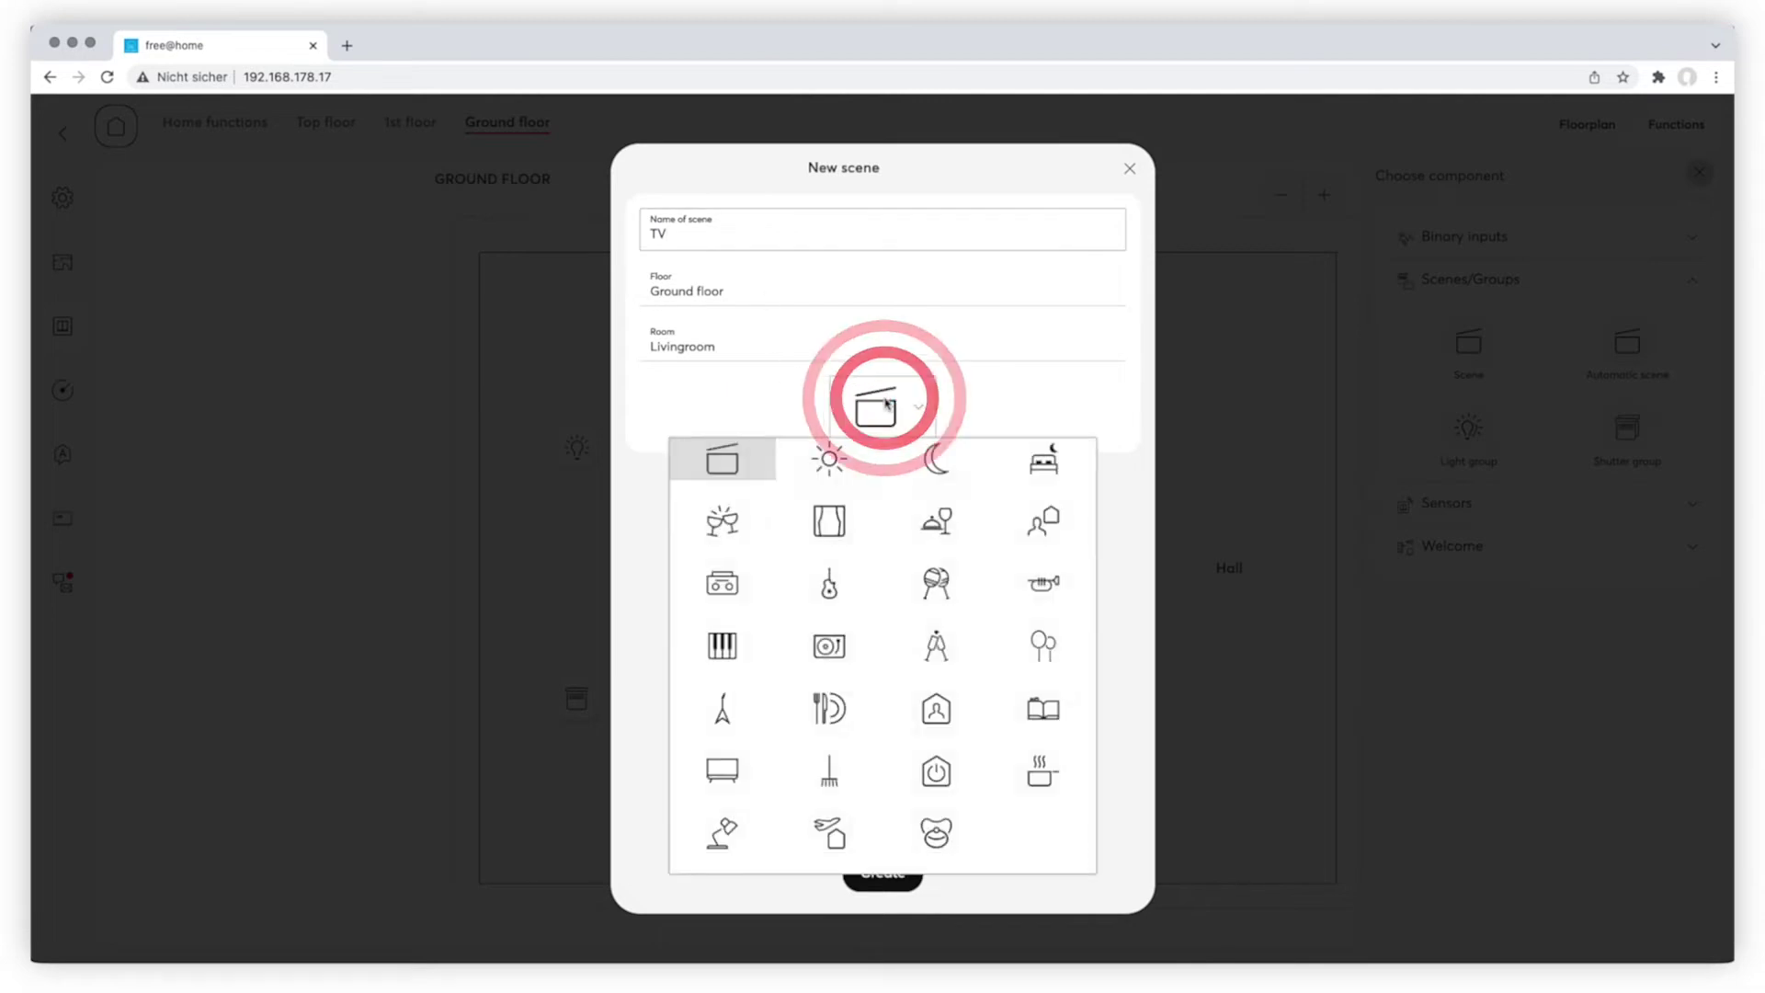
click(716, 764)
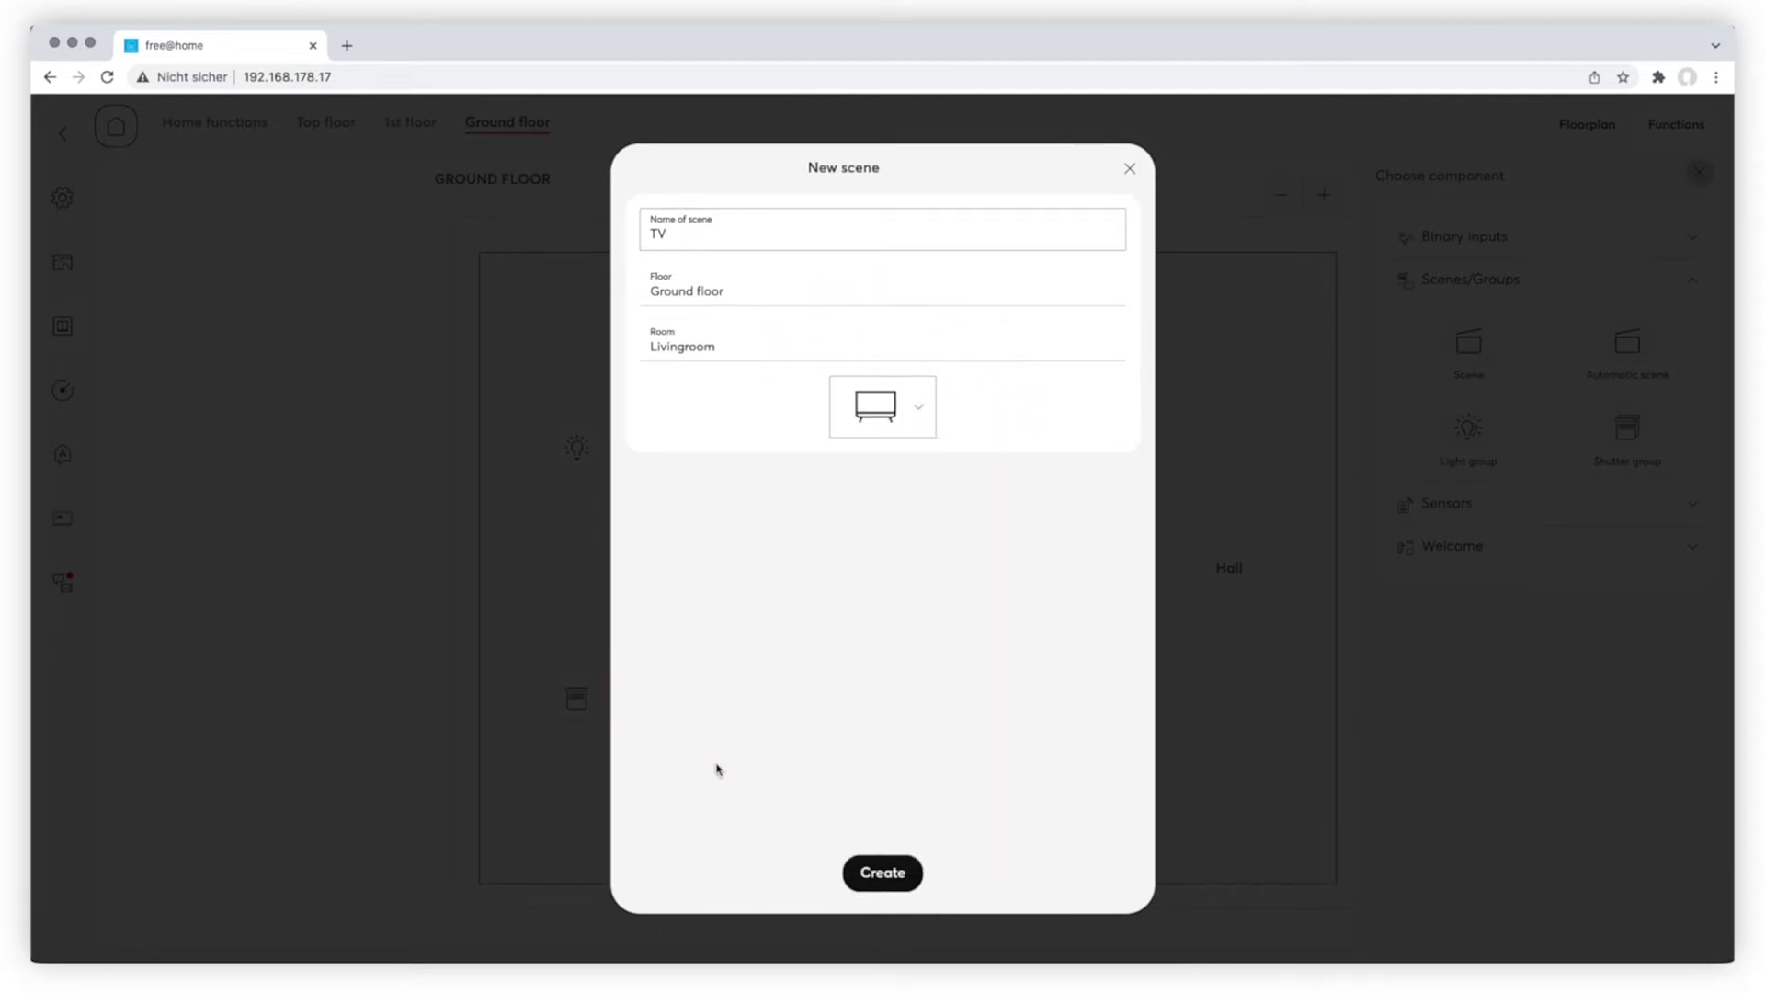
click(872, 874)
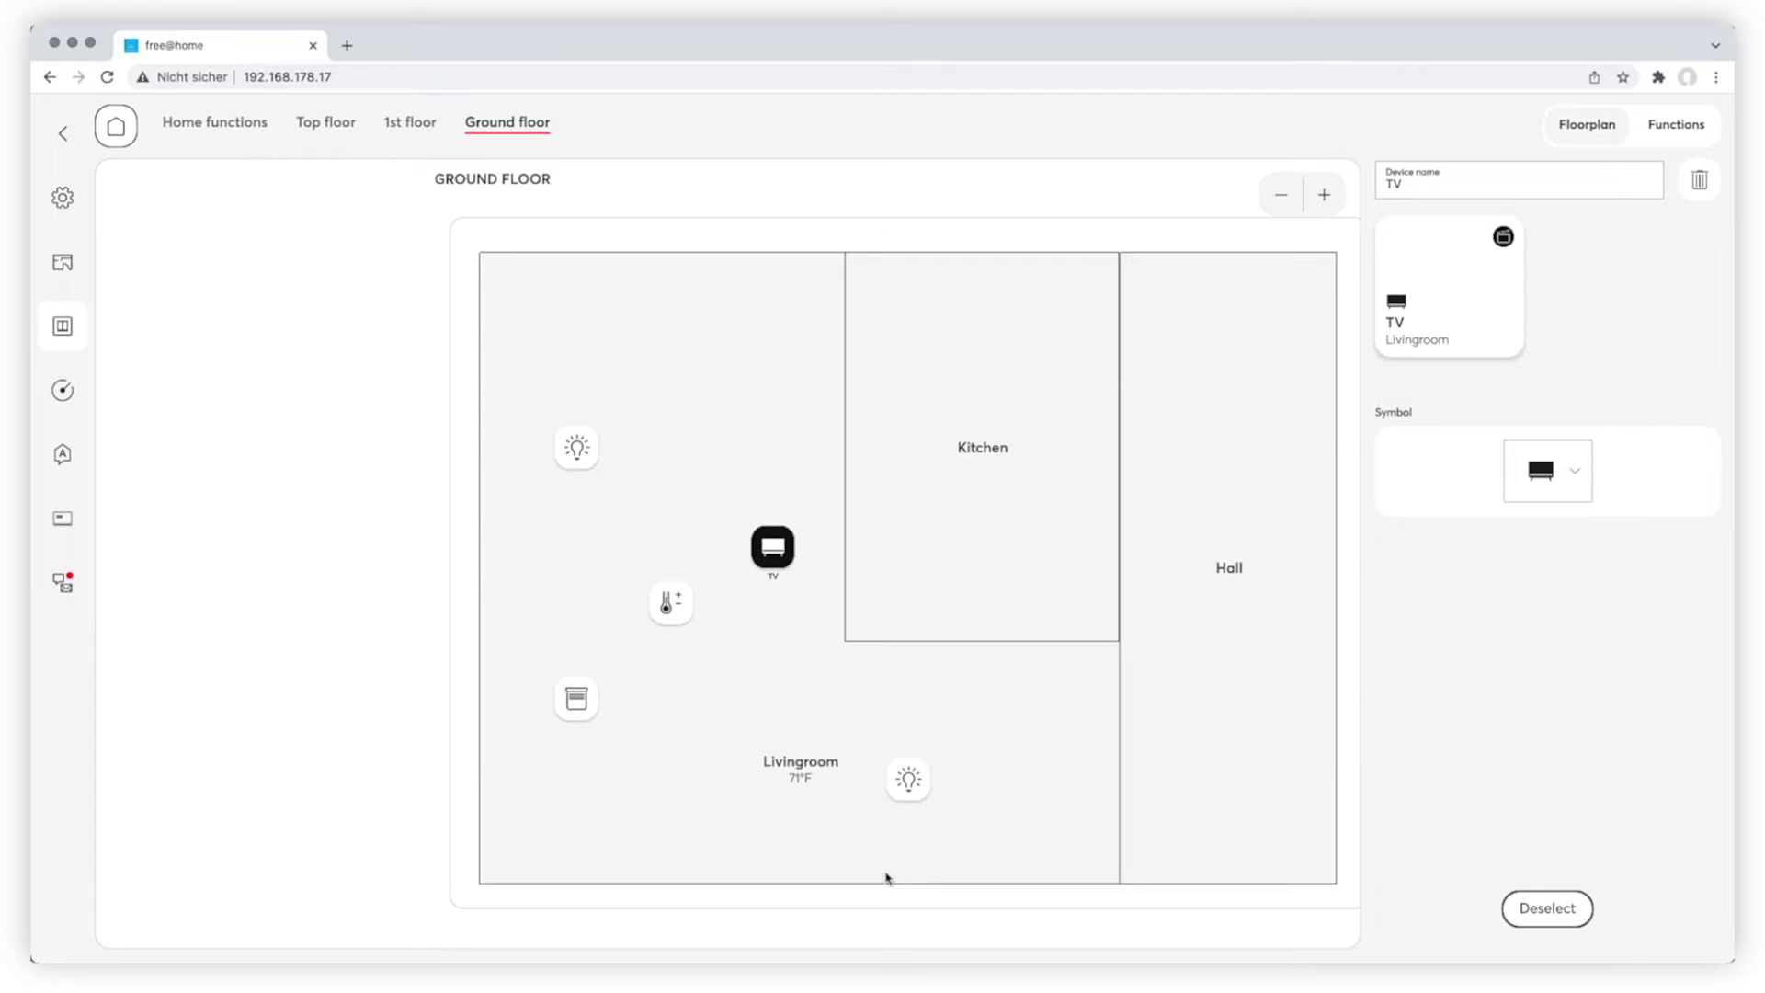
- Pair the thermostat, both Livingroom lights and the blind with the TV scene, save, and reselect TV
click(676, 606)
click(577, 451)
click(576, 701)
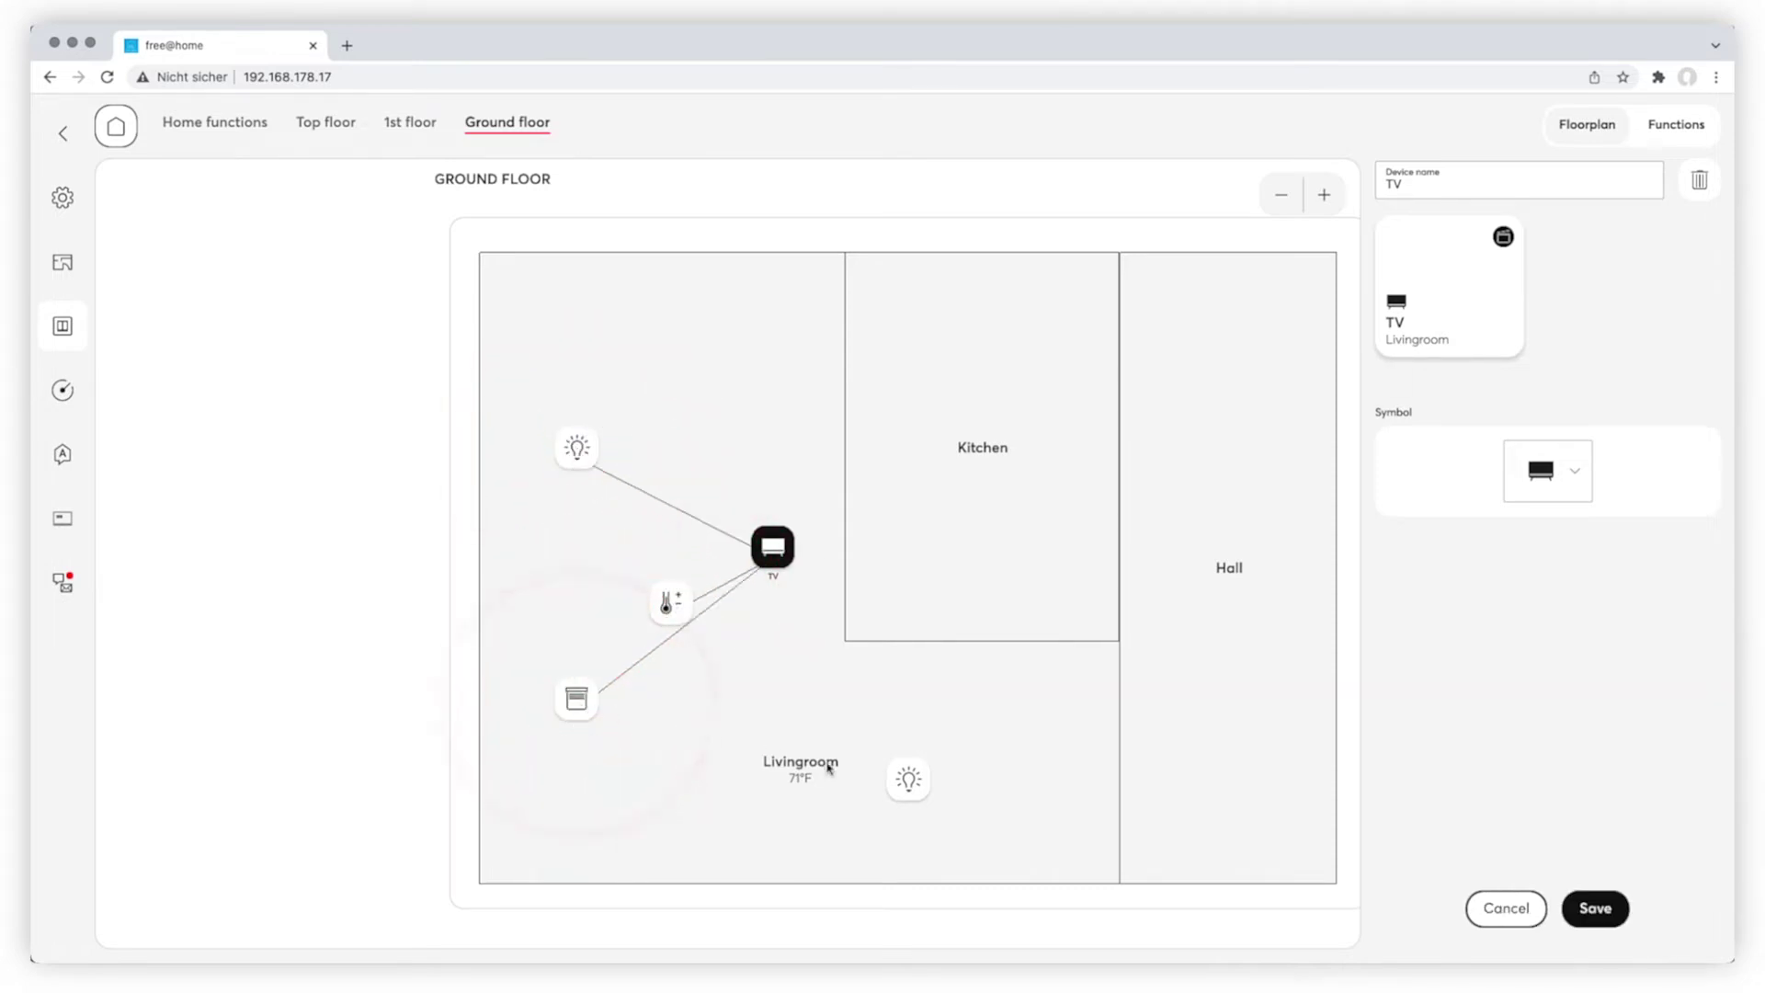
click(901, 781)
click(1594, 915)
click(773, 546)
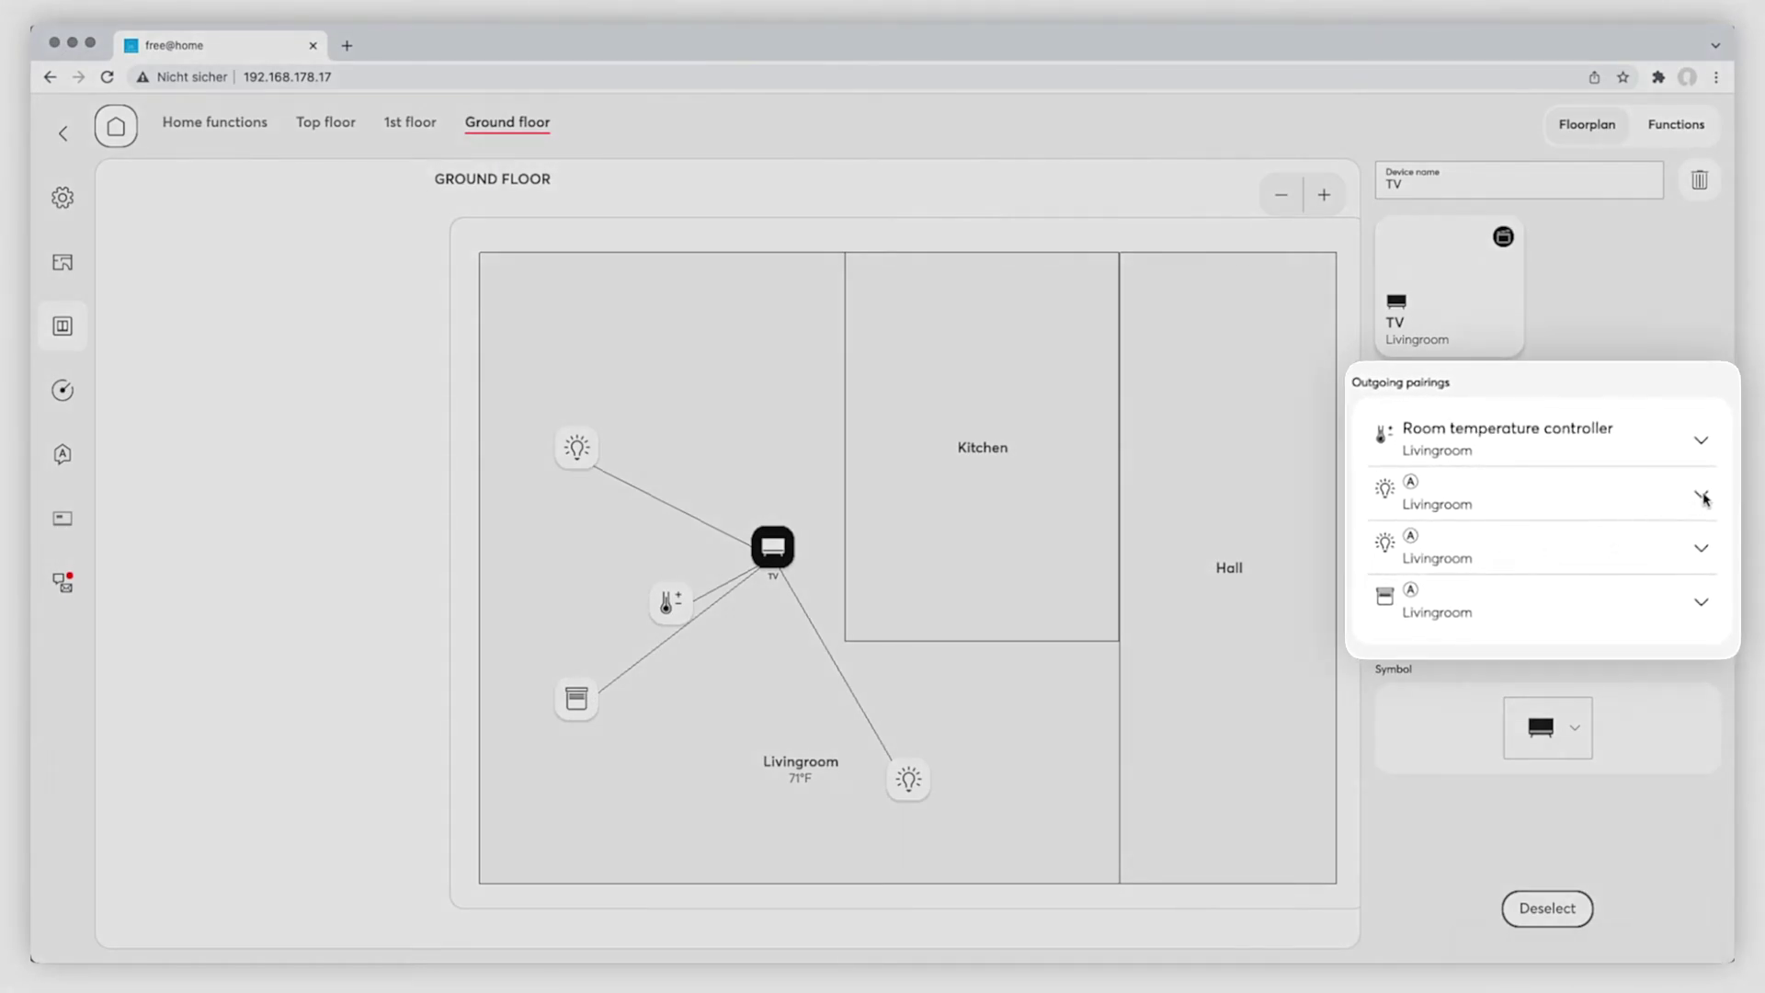
- Dim the first linked light to 25% and set the other light to switch off
click(1702, 497)
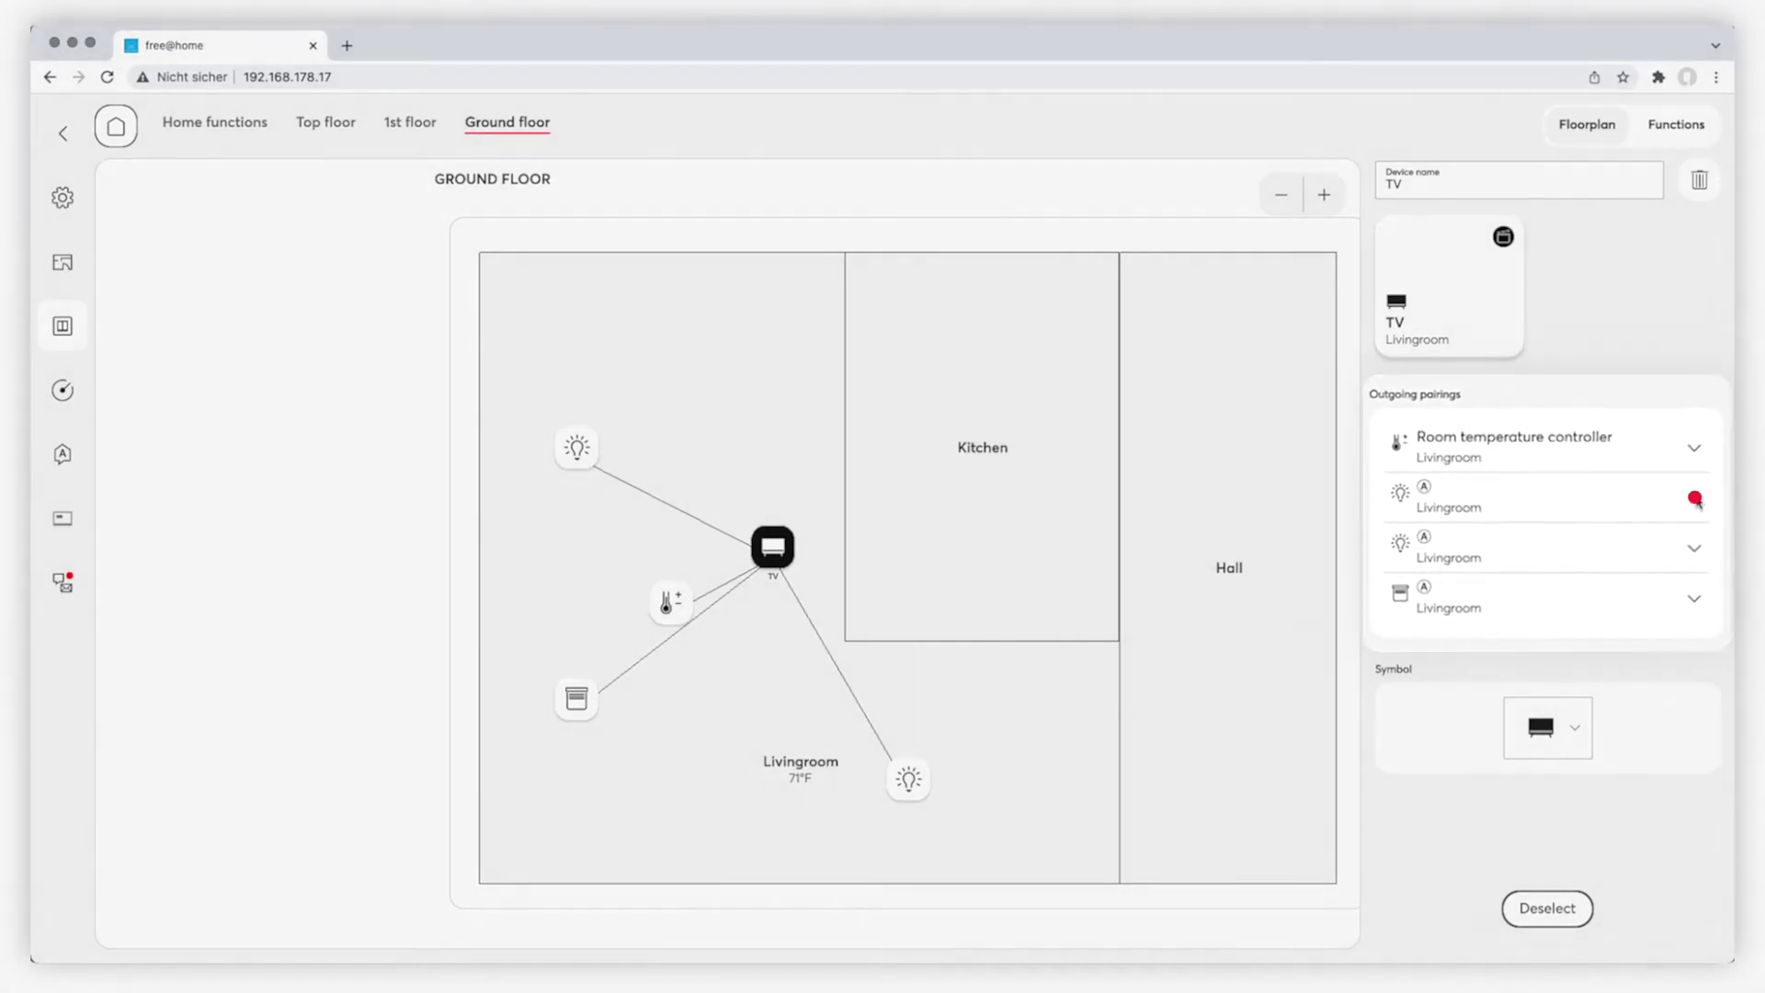
drag(1528, 673, 1500, 671)
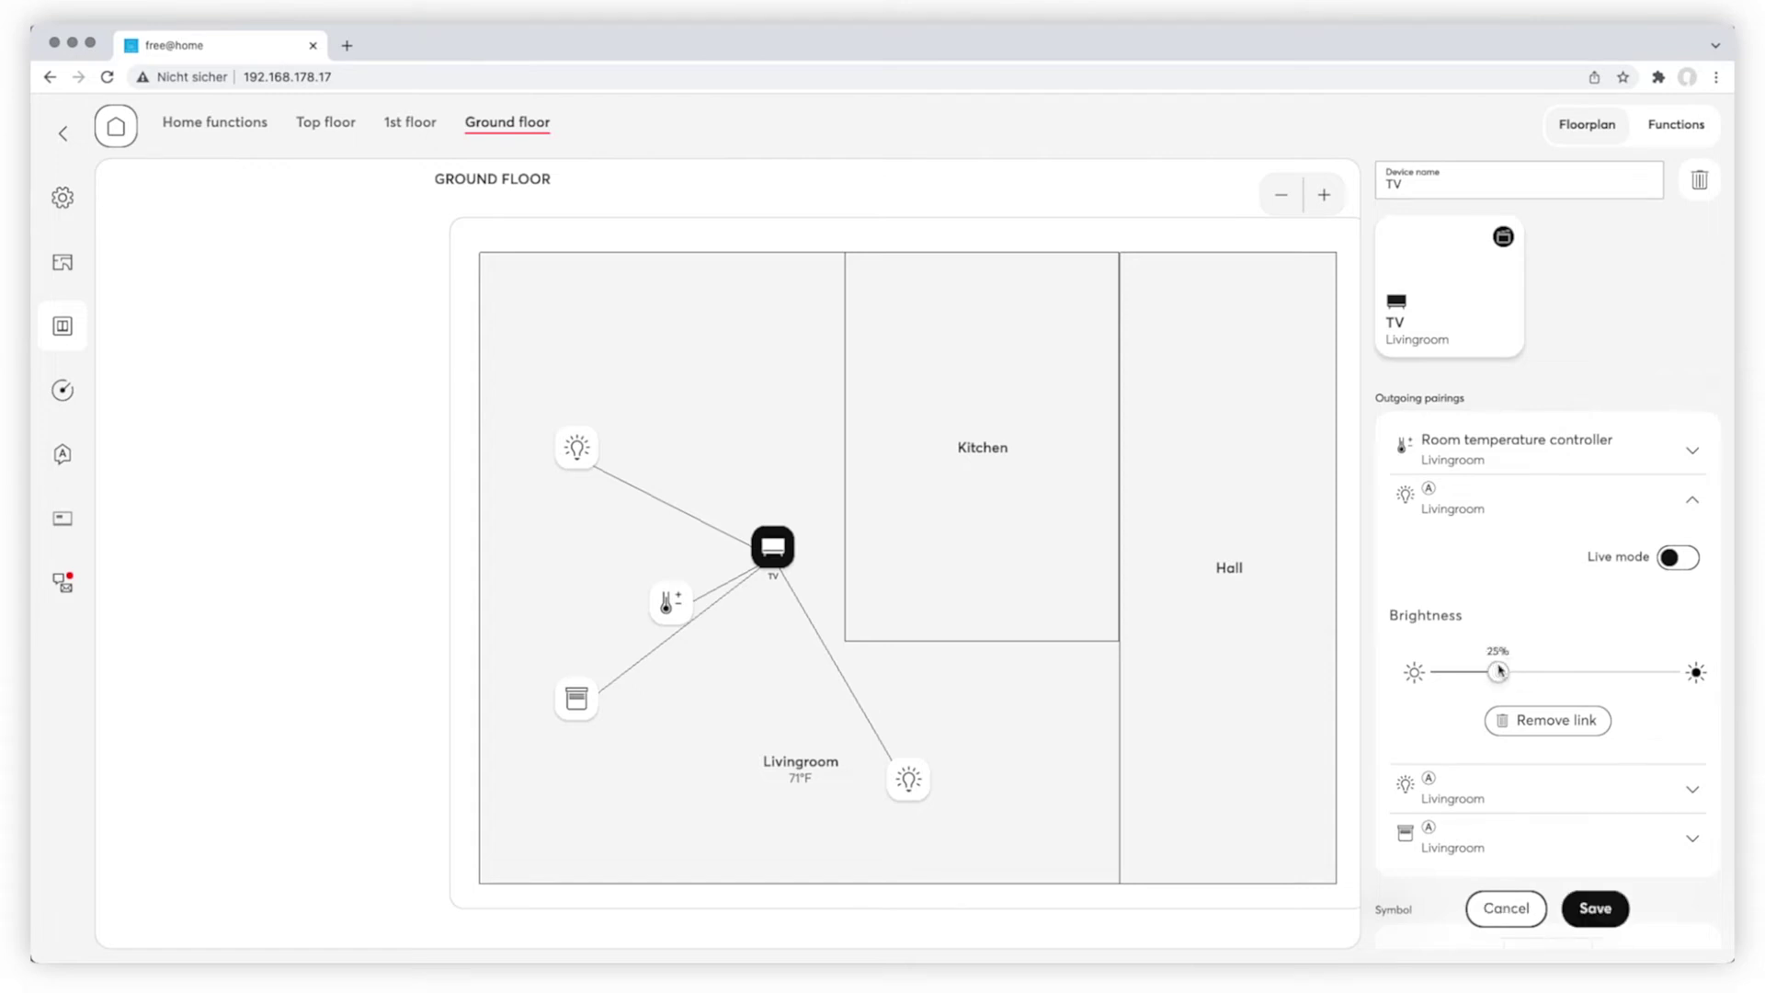
click(1692, 789)
click(1420, 767)
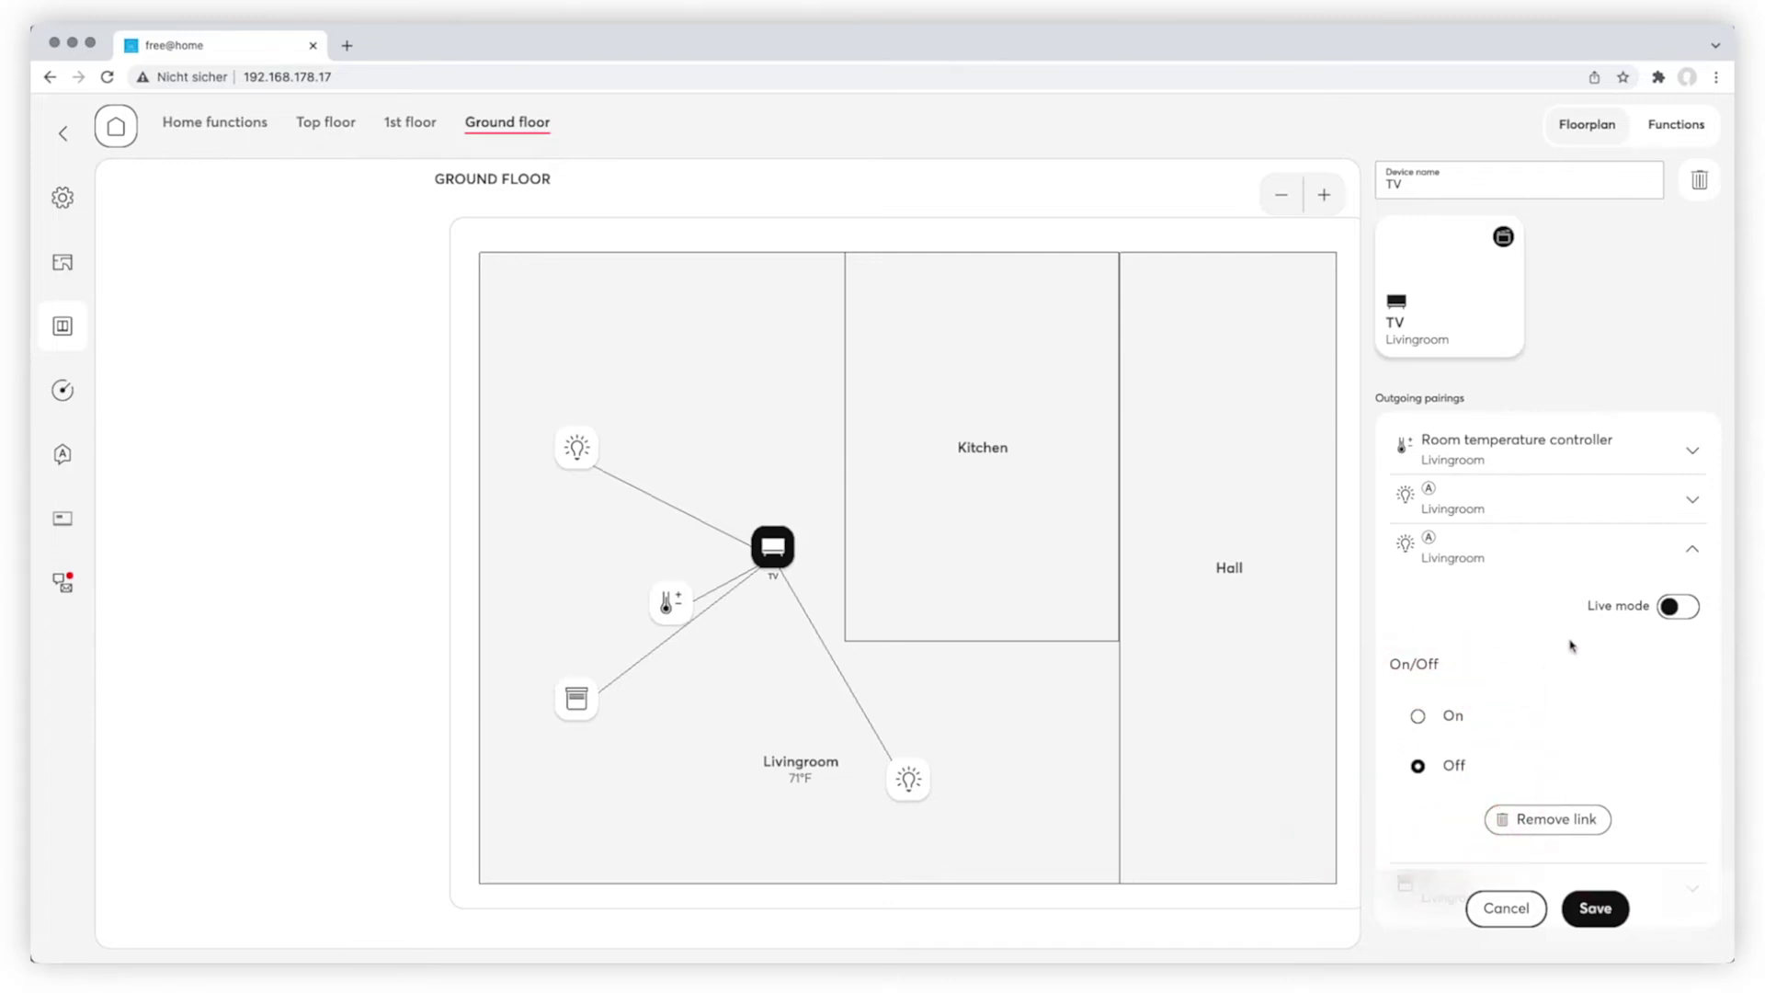
click(1692, 549)
- Raise the thermostat's Comfort temperature for the scene and save the TV's pairing settings
click(1689, 600)
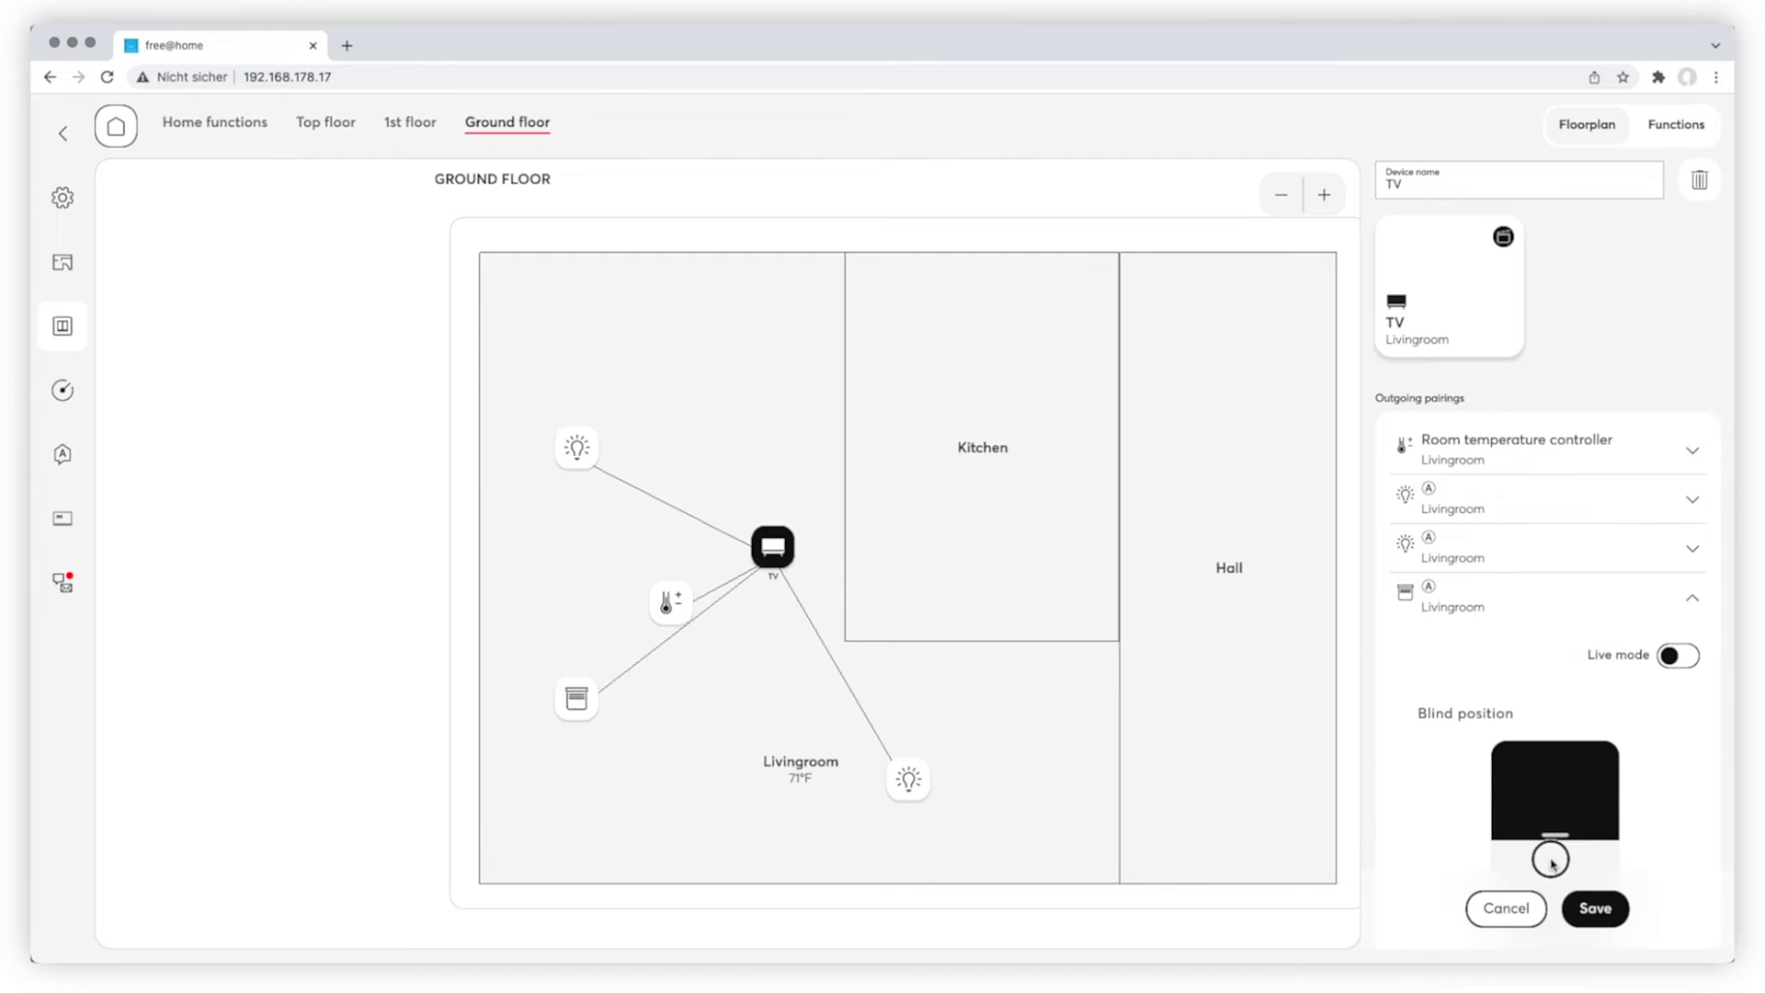
click(1691, 448)
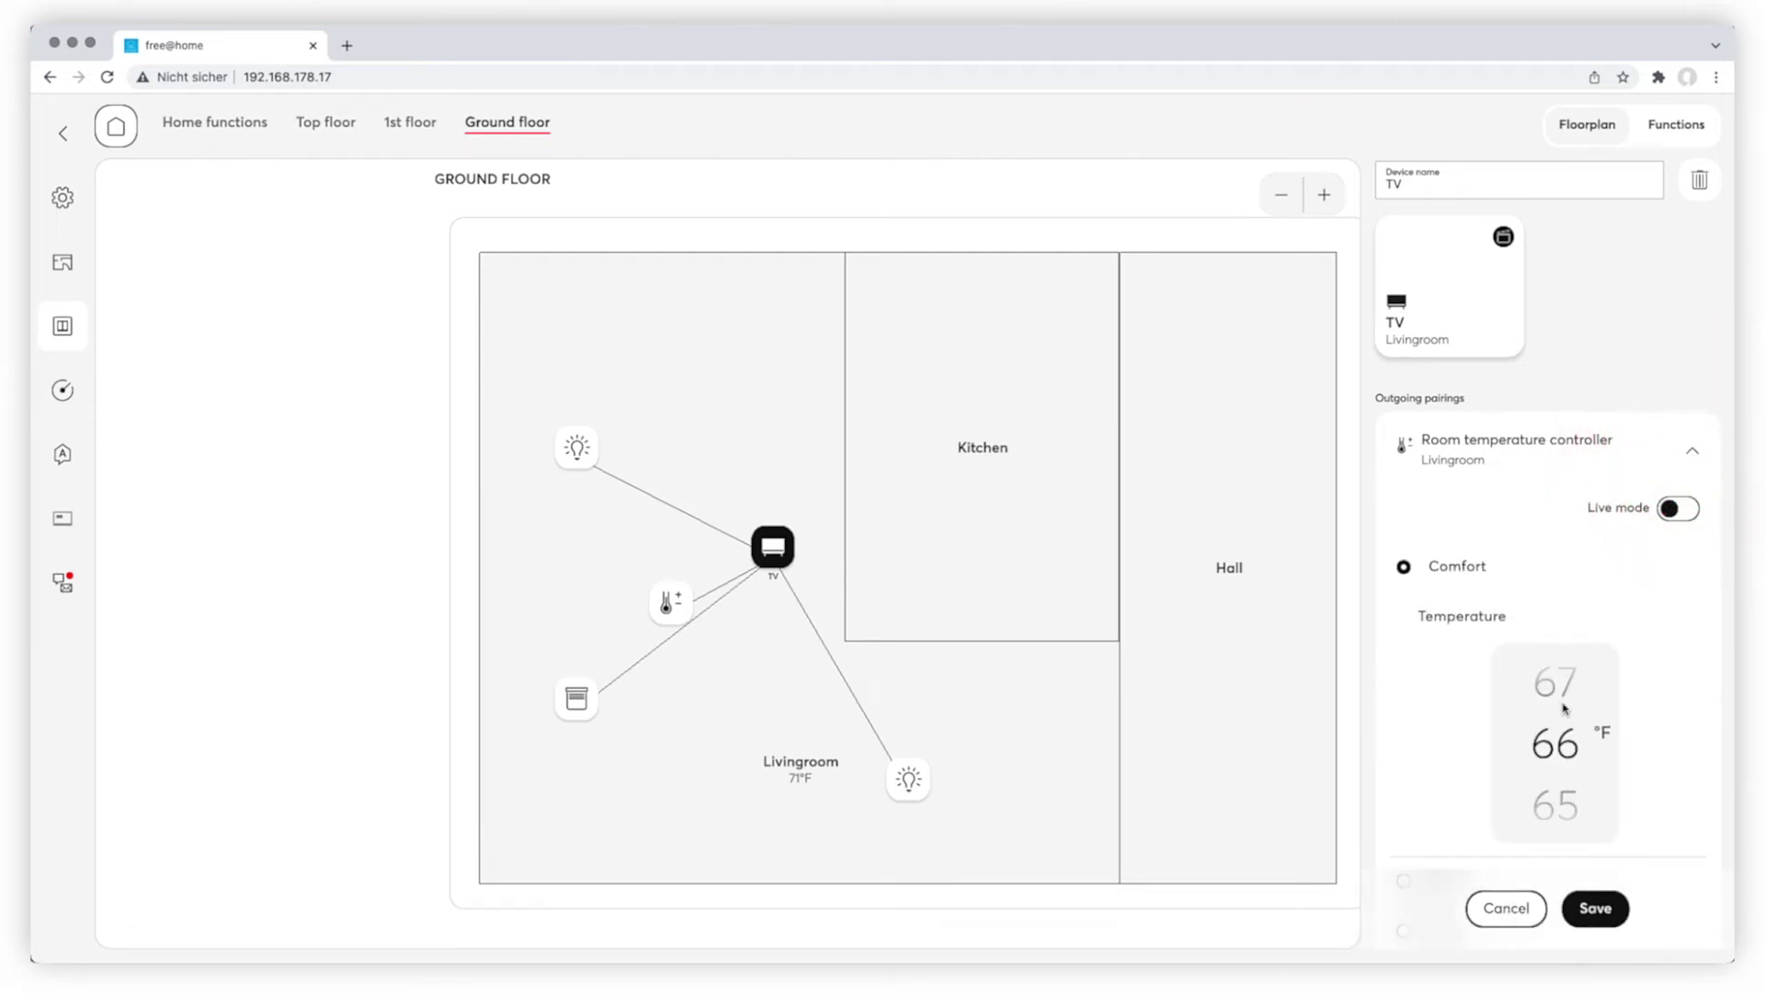
drag(1565, 708, 1553, 844)
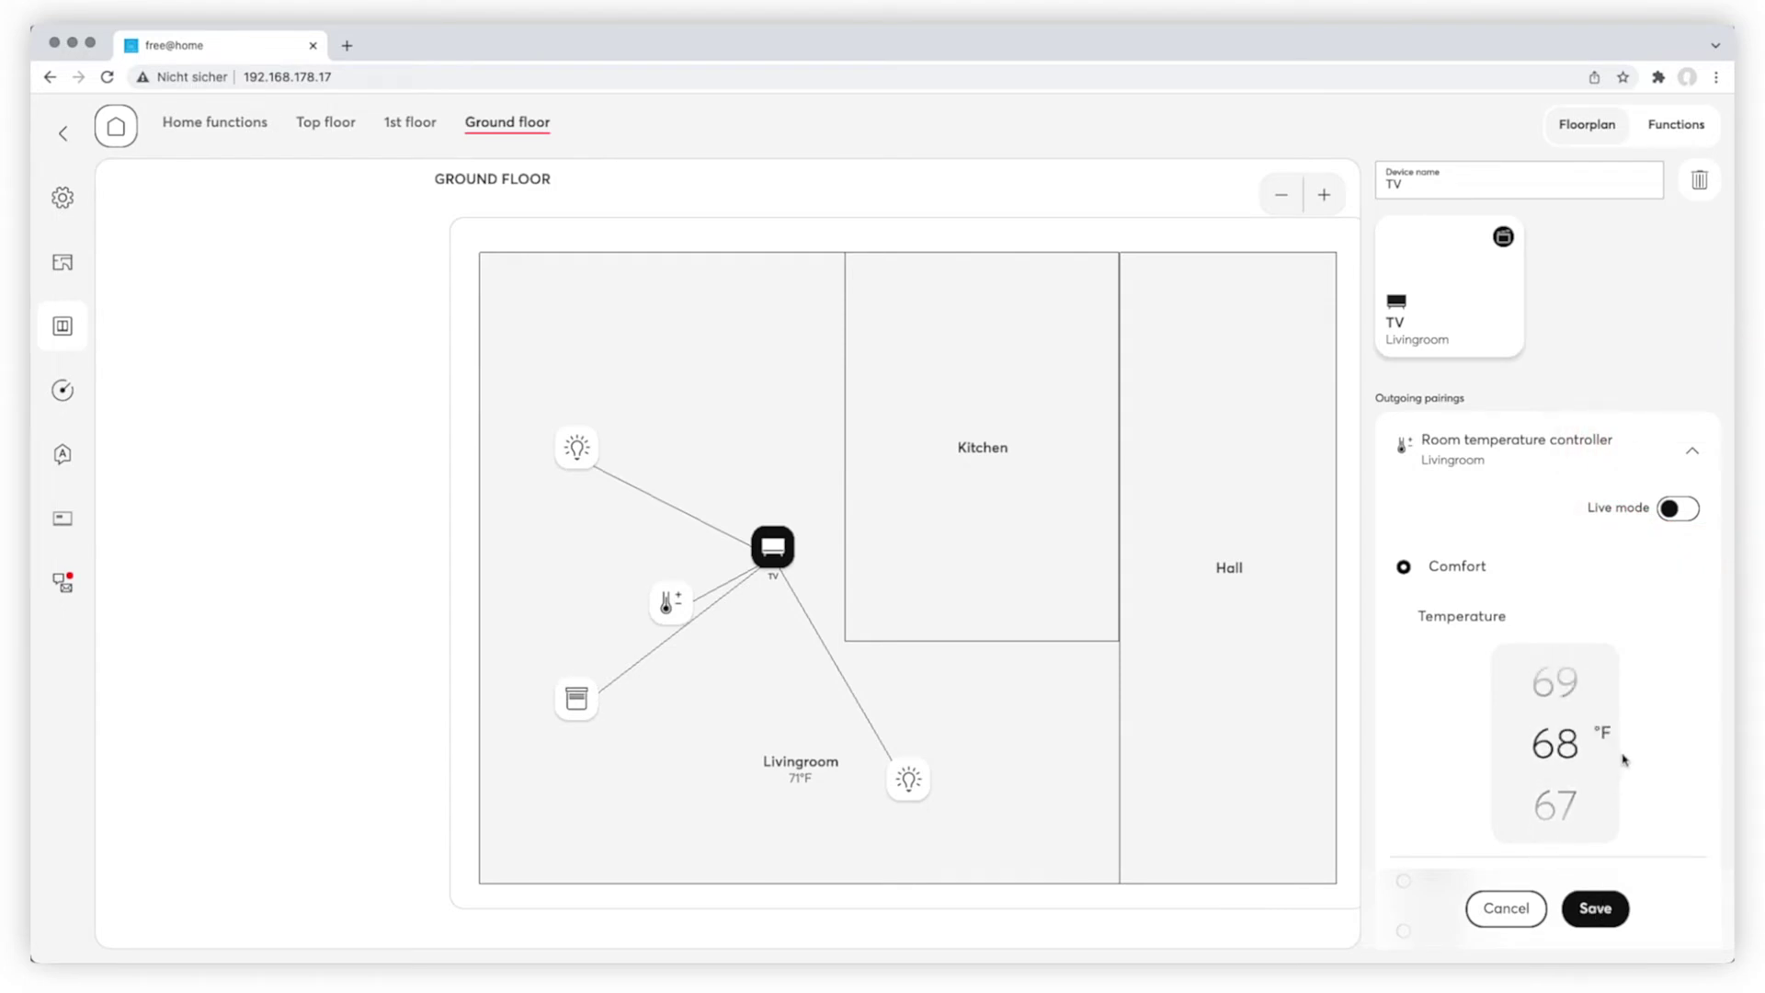
click(1692, 450)
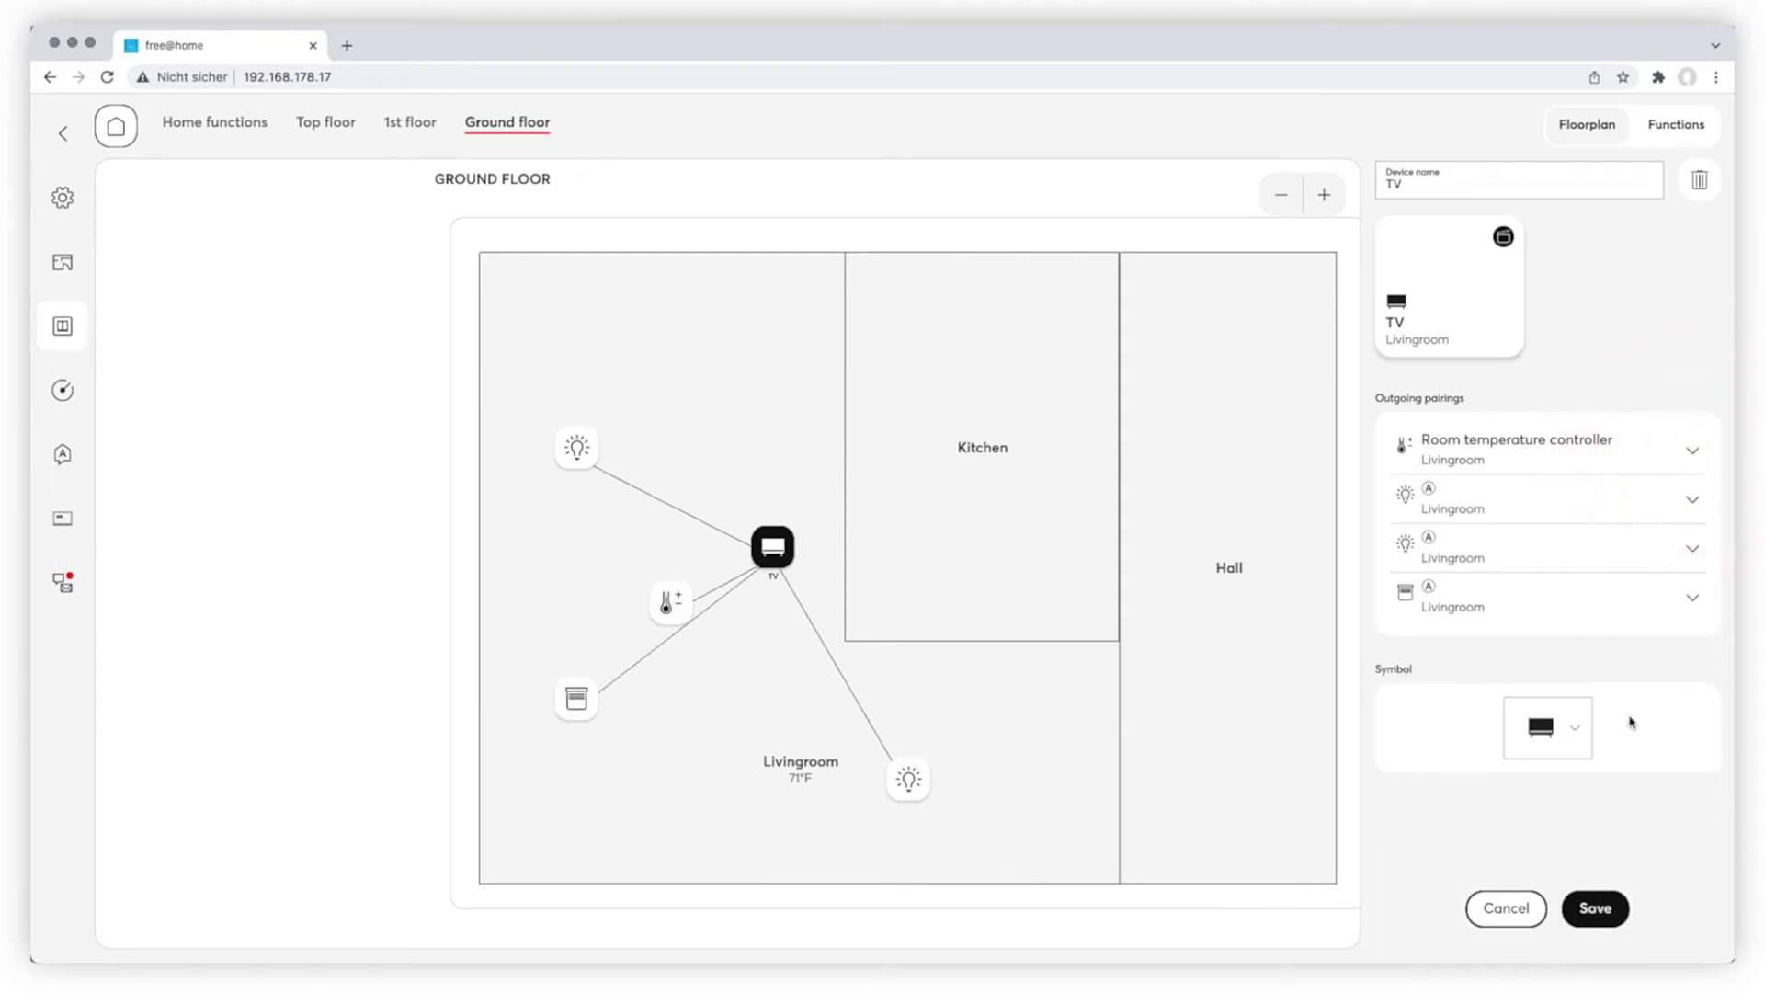
click(1595, 910)
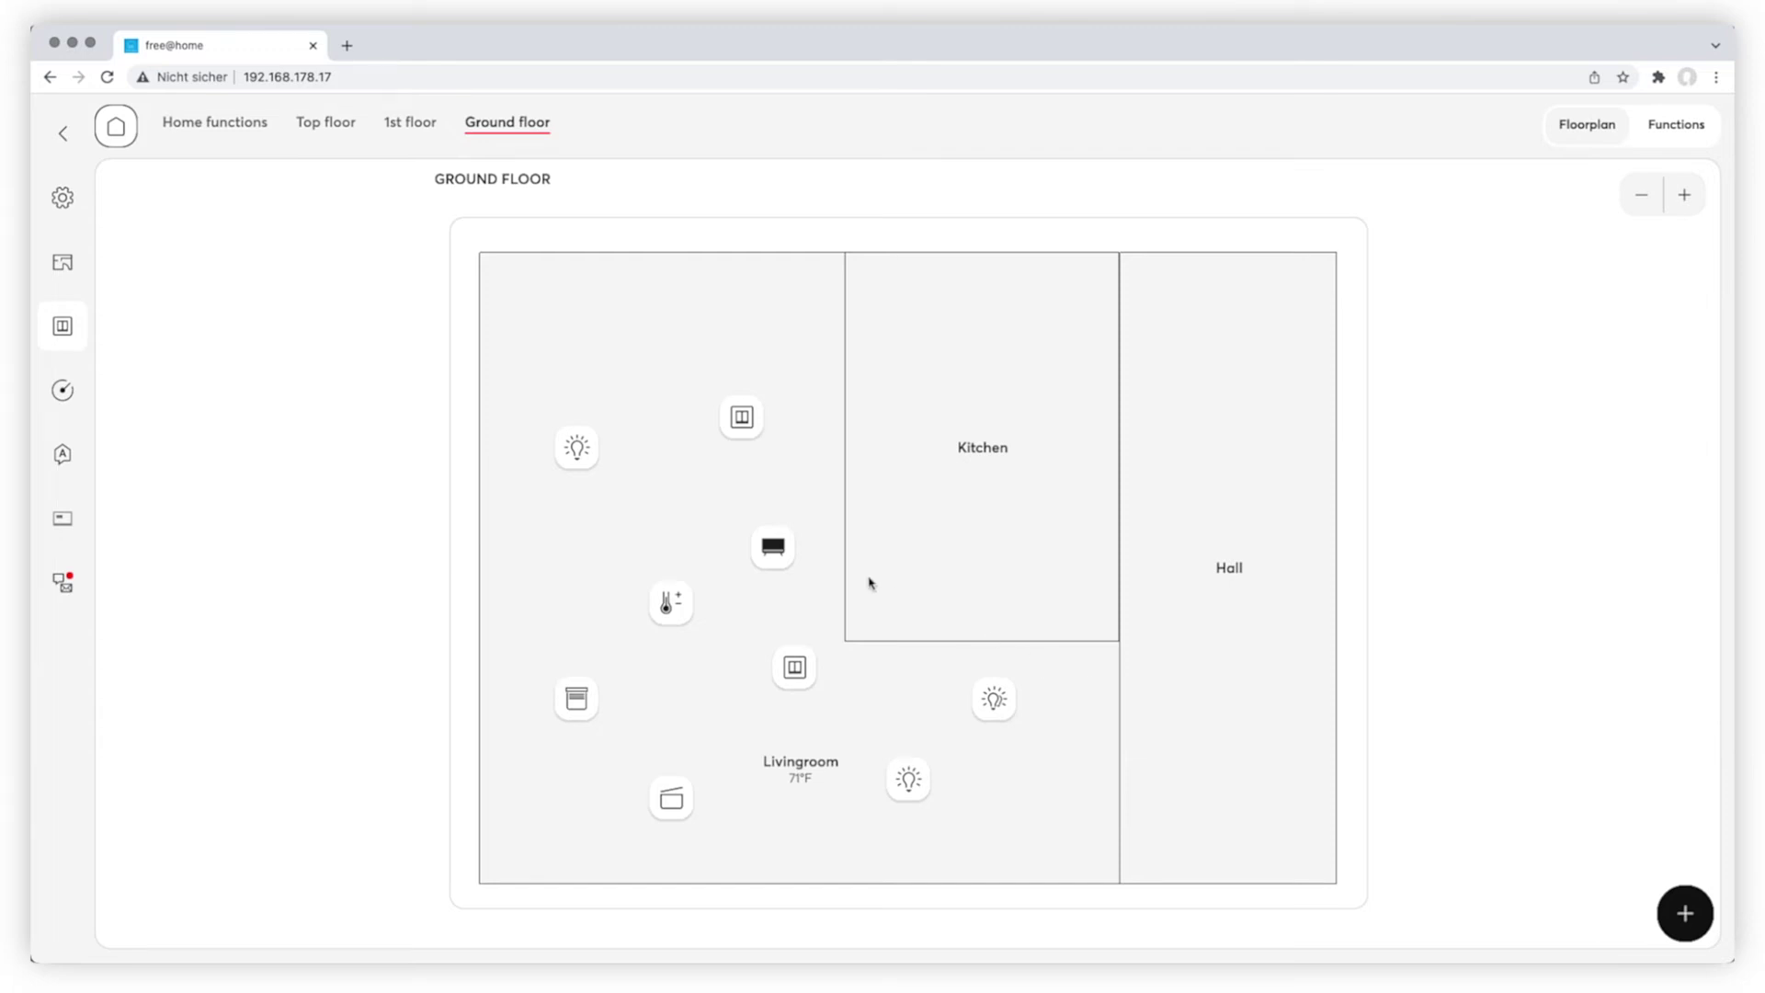
- Open the TV scene's details listing its thermostat, two light and blind pairings
click(782, 555)
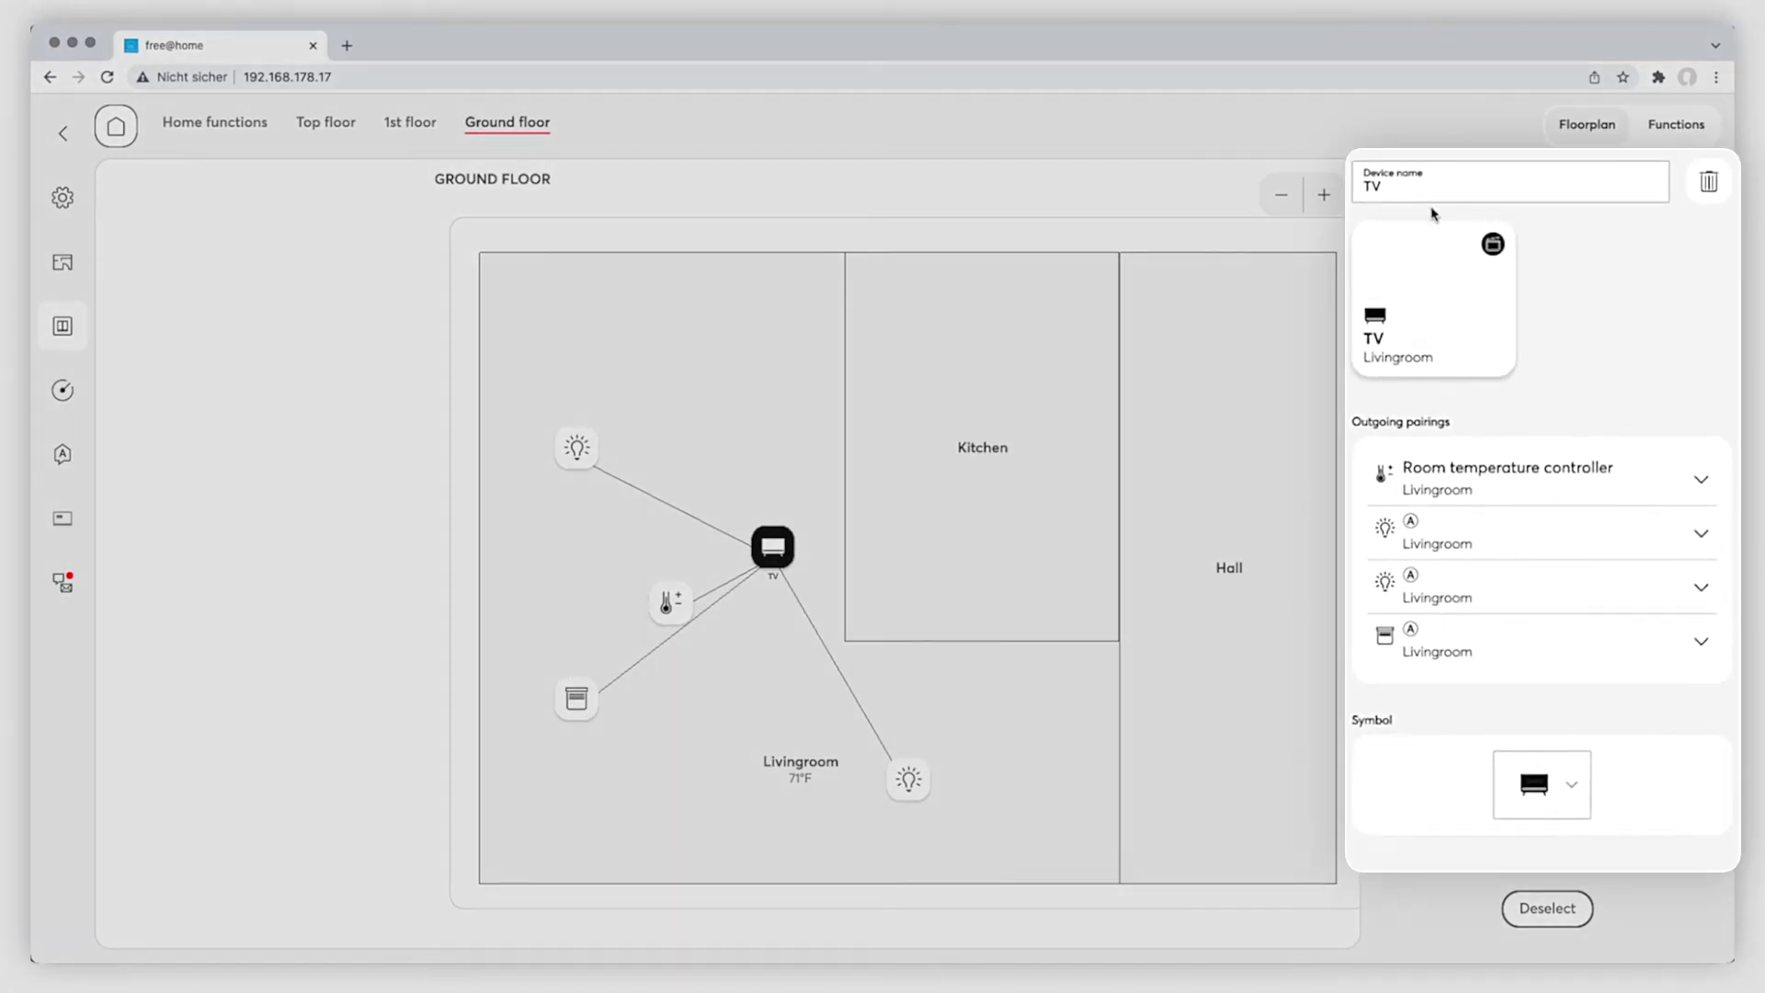
- Dim the TV's first paired light to 15% brightness
click(1698, 528)
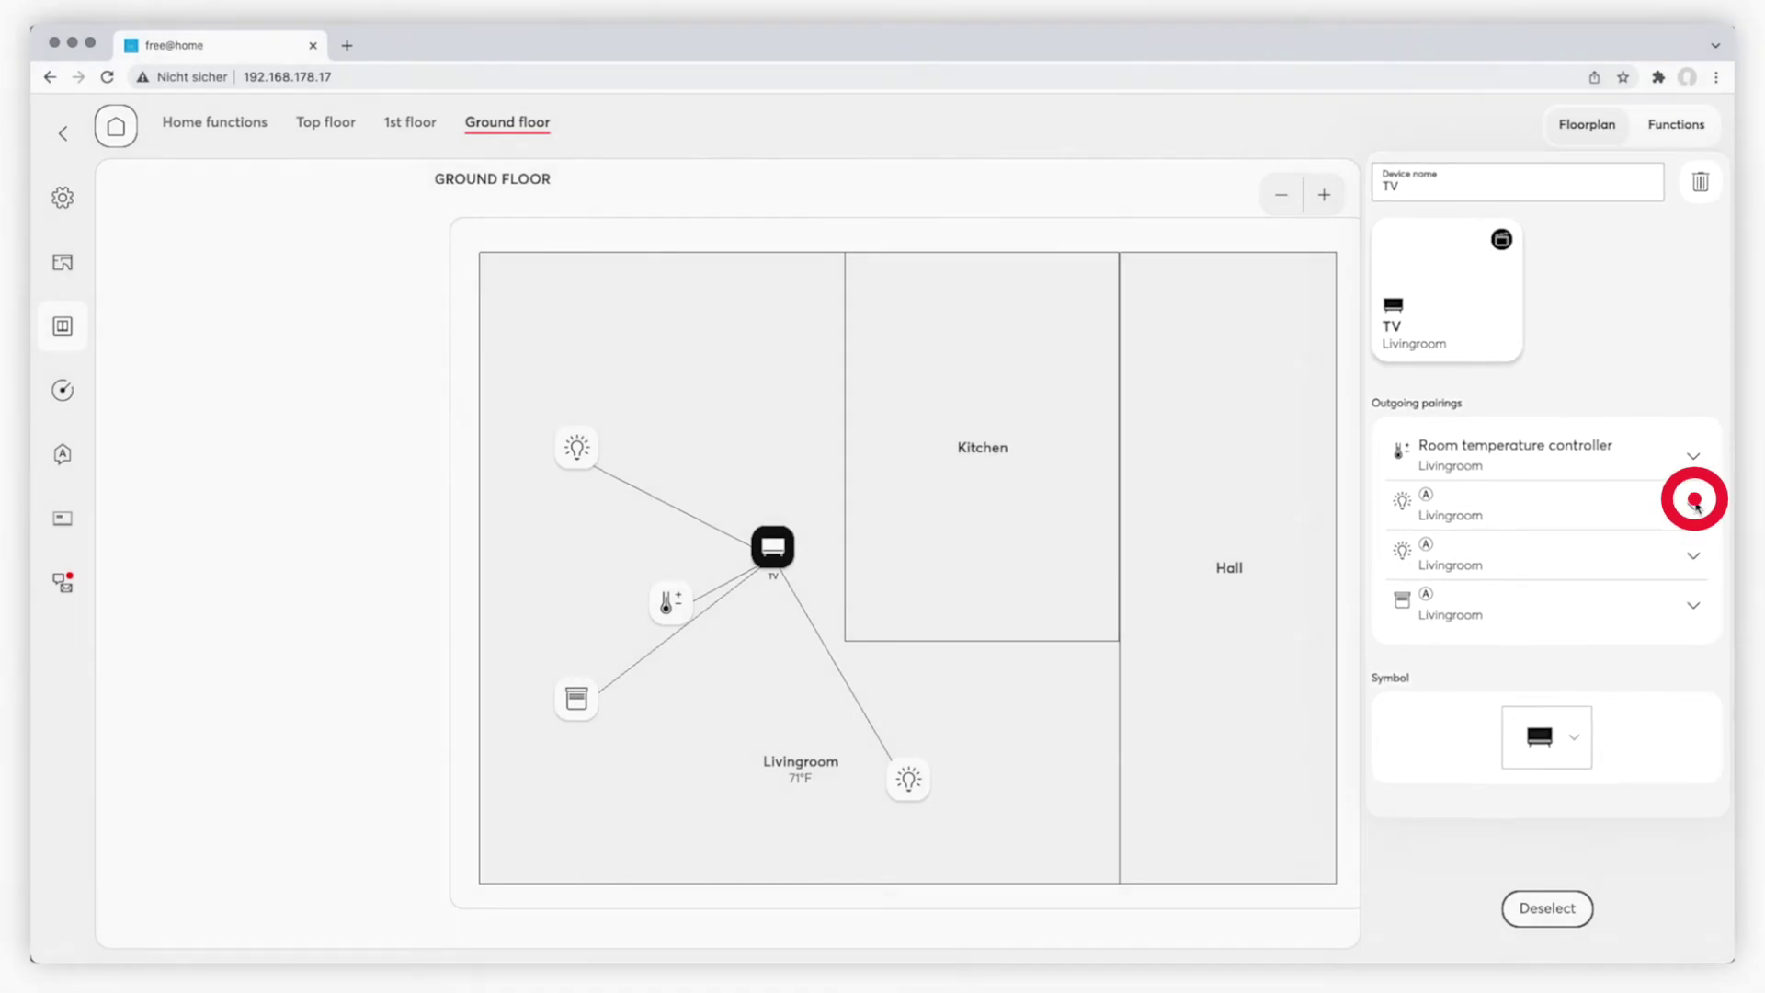
click(1496, 674)
drag(1496, 674, 1471, 674)
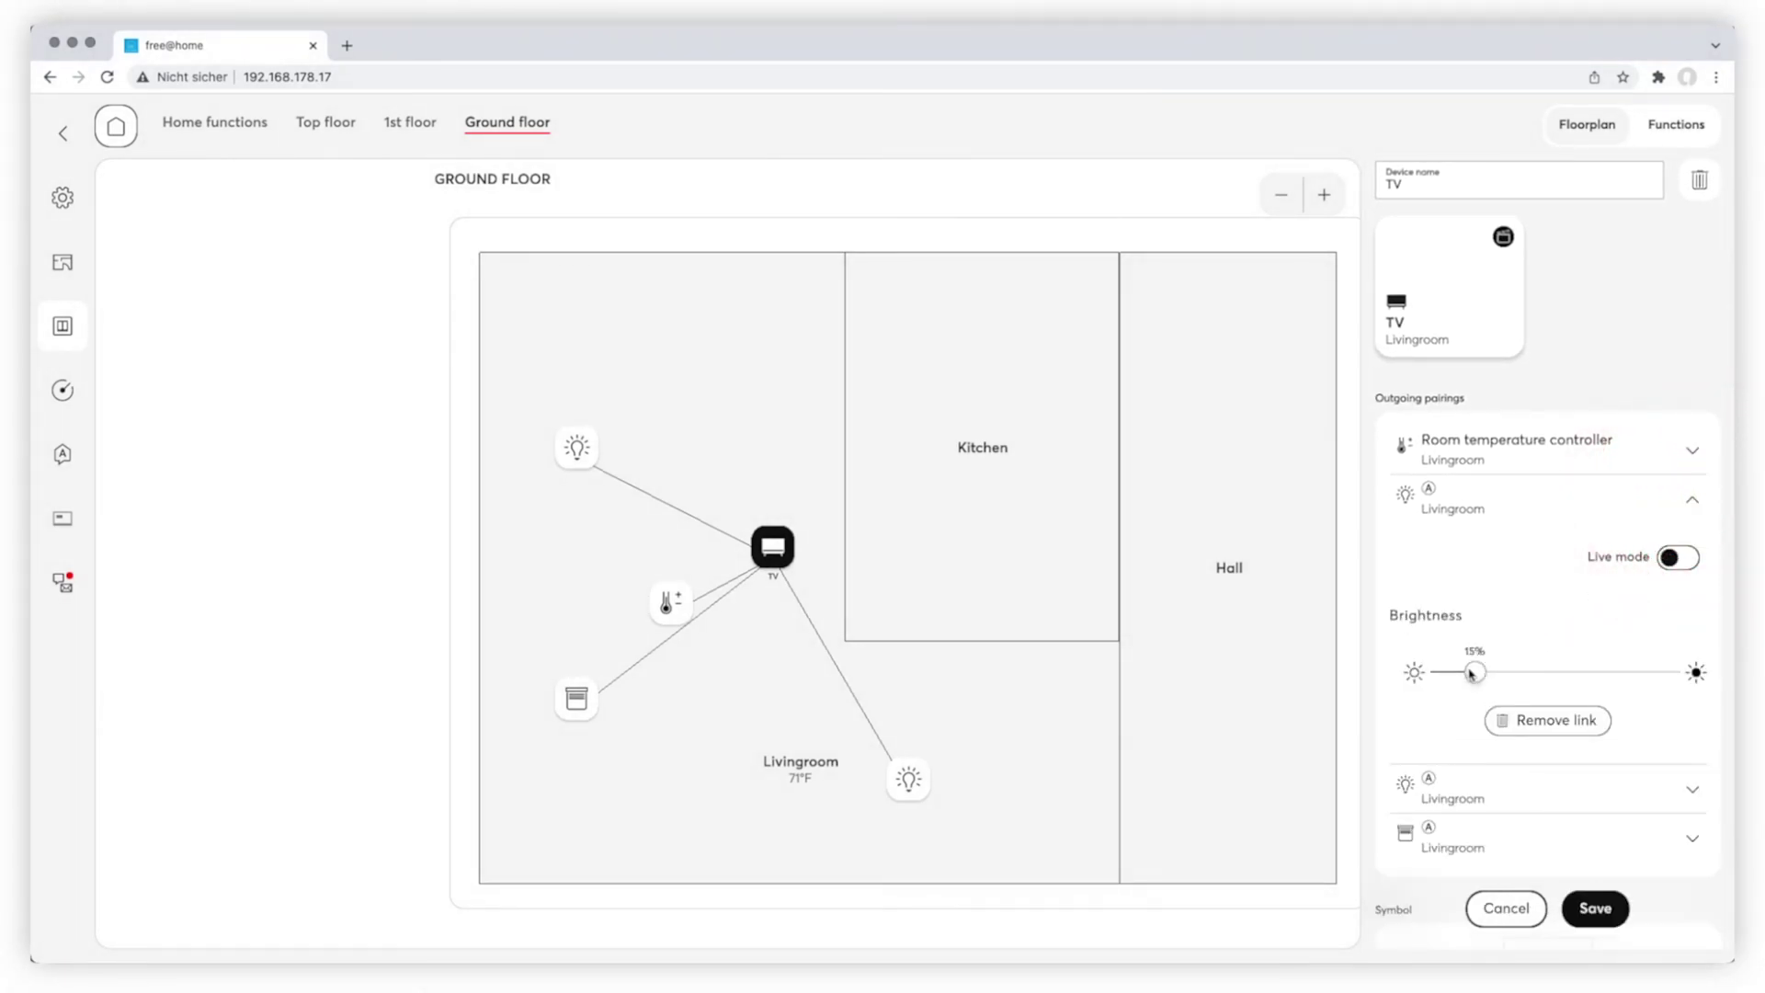
click(1691, 499)
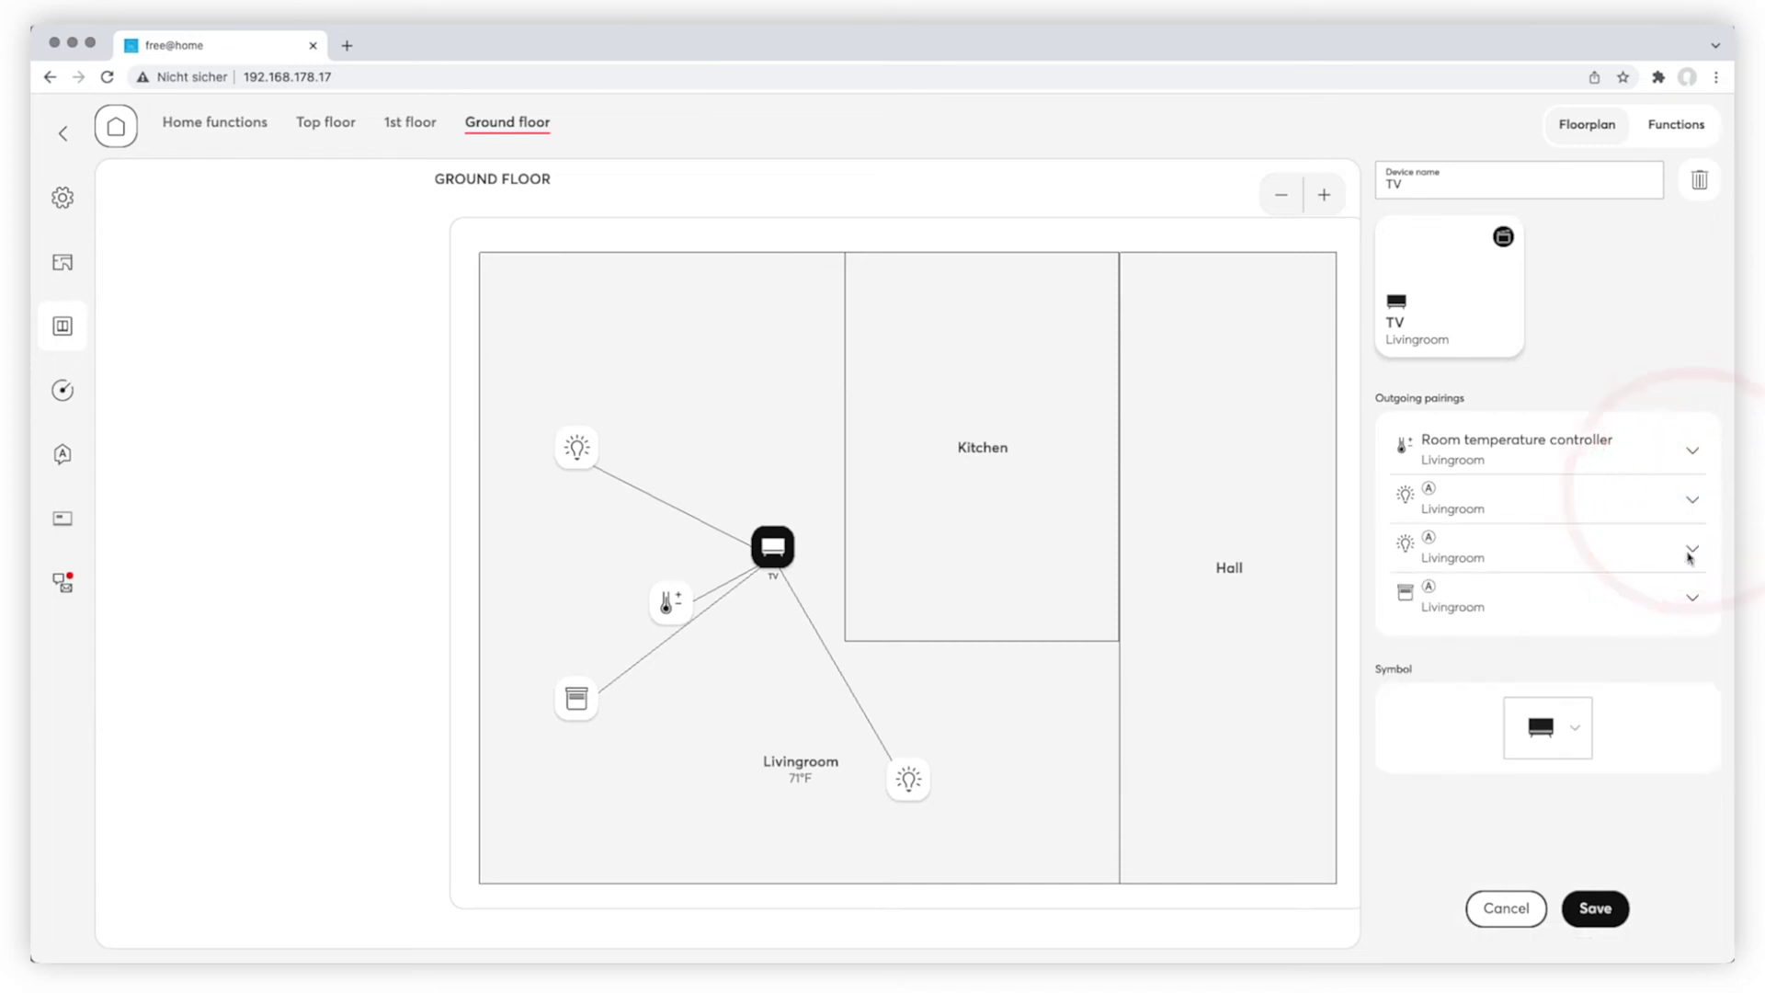
click(1692, 598)
click(1692, 597)
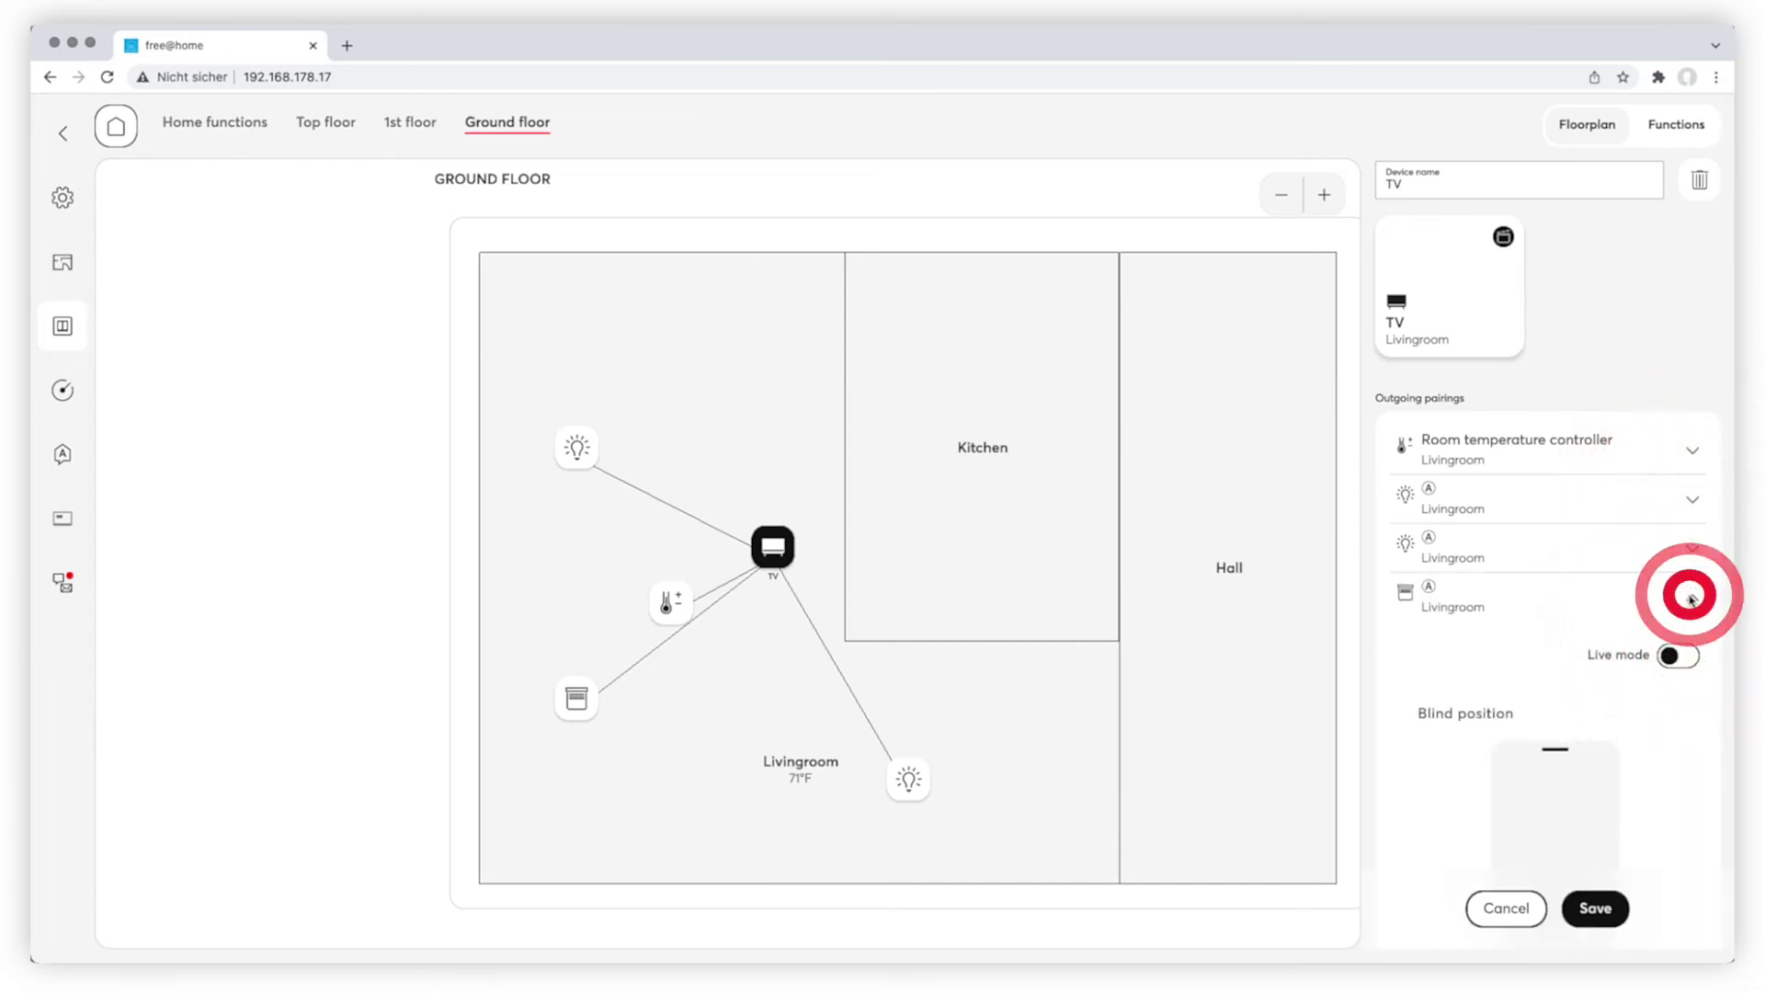
- Switch the thermostat pairing to ECO mode and save the TV's pairings
click(1691, 450)
scroll(1639, 701, down, 5)
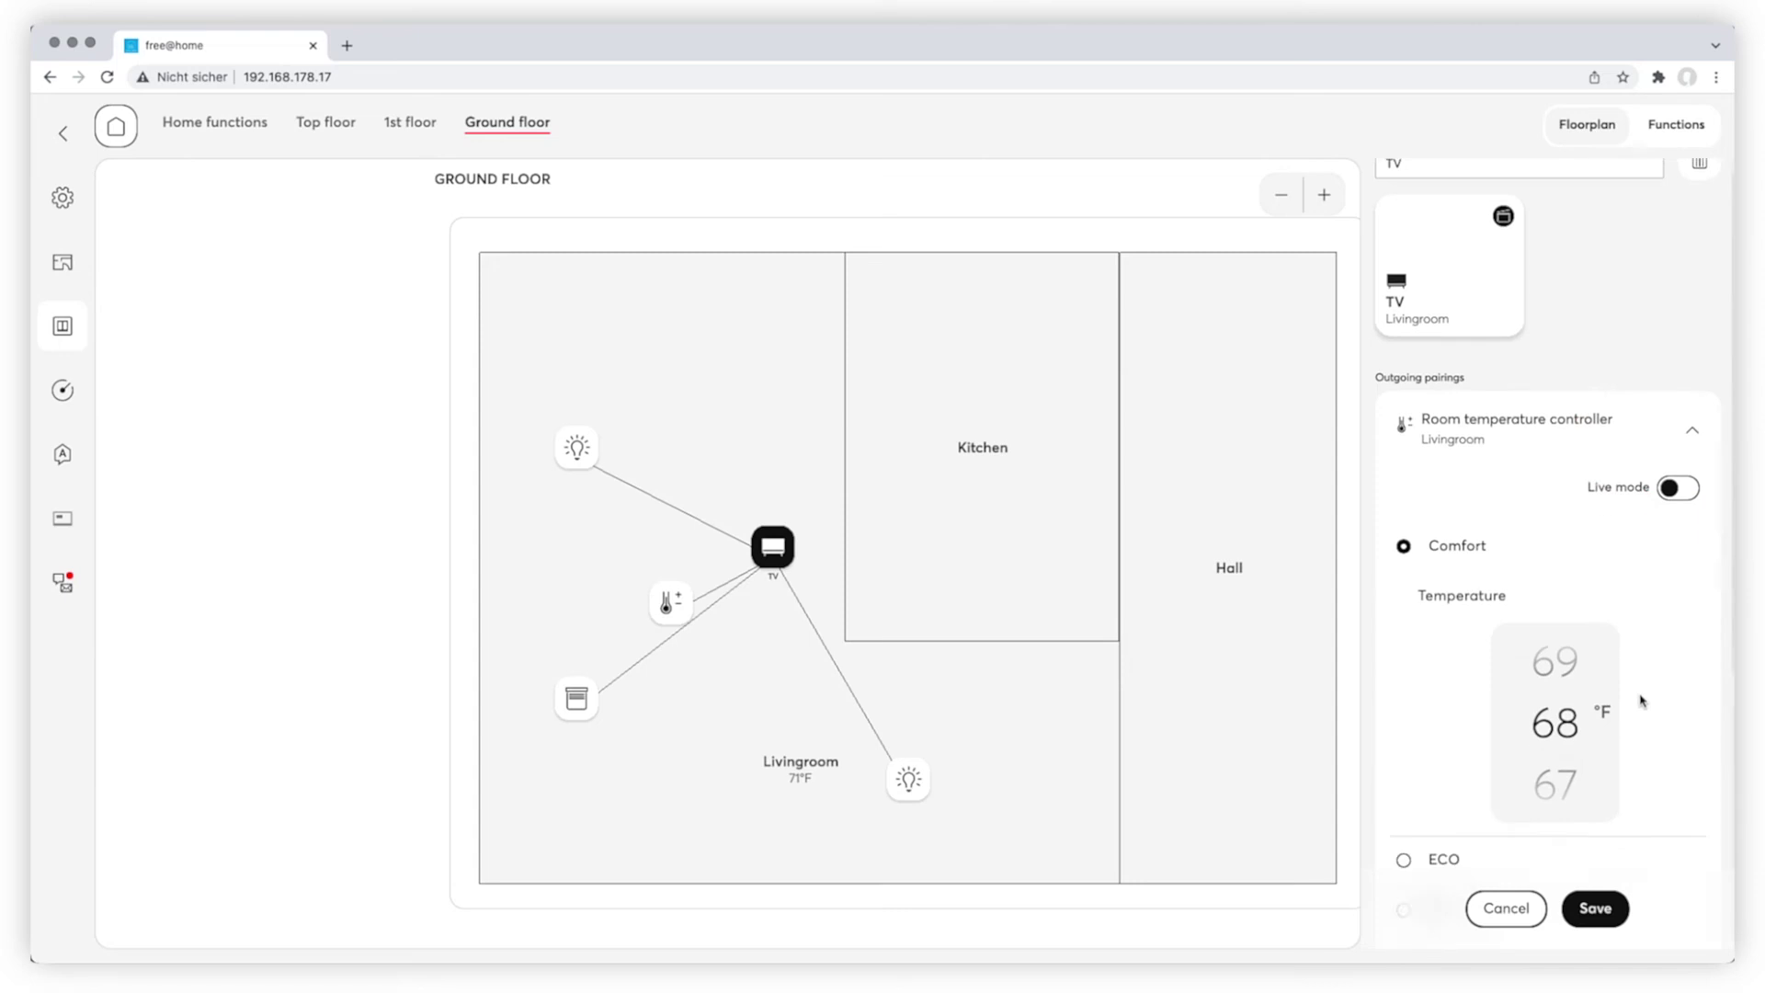
click(1404, 467)
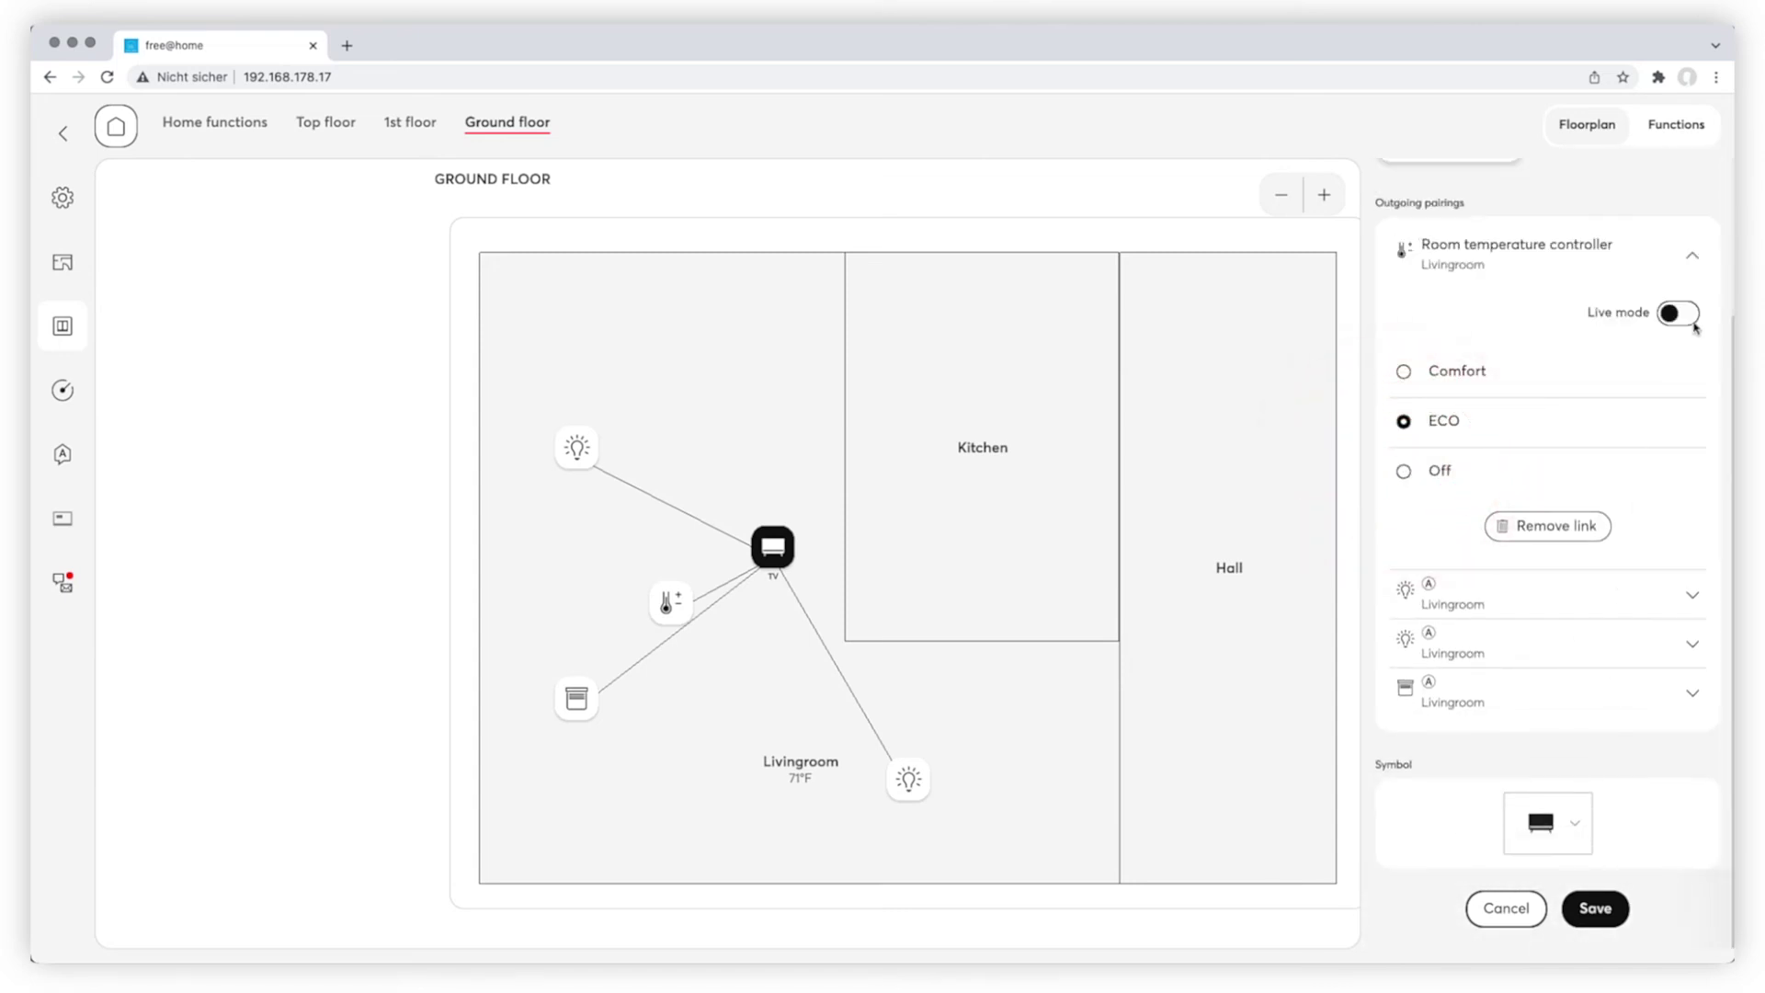
click(1692, 255)
click(1595, 909)
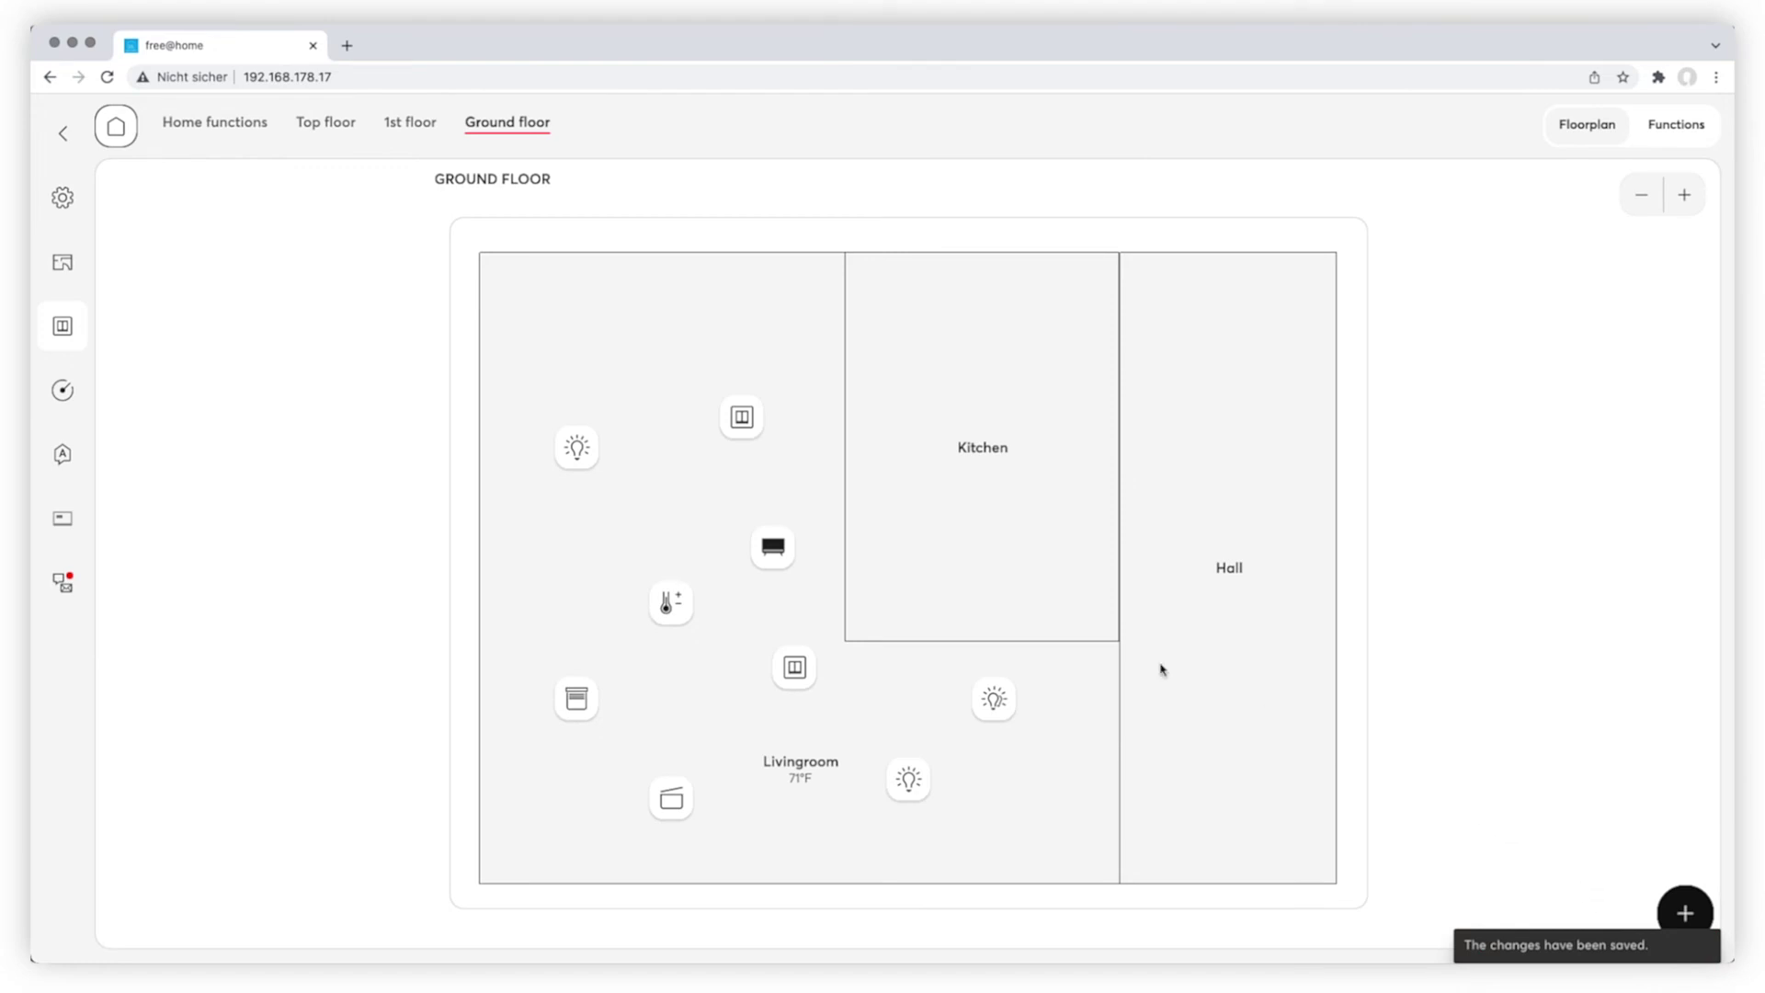
- Toggle the TV's lamp and thermostat pairings, save them, and bring up the component chooser
click(781, 548)
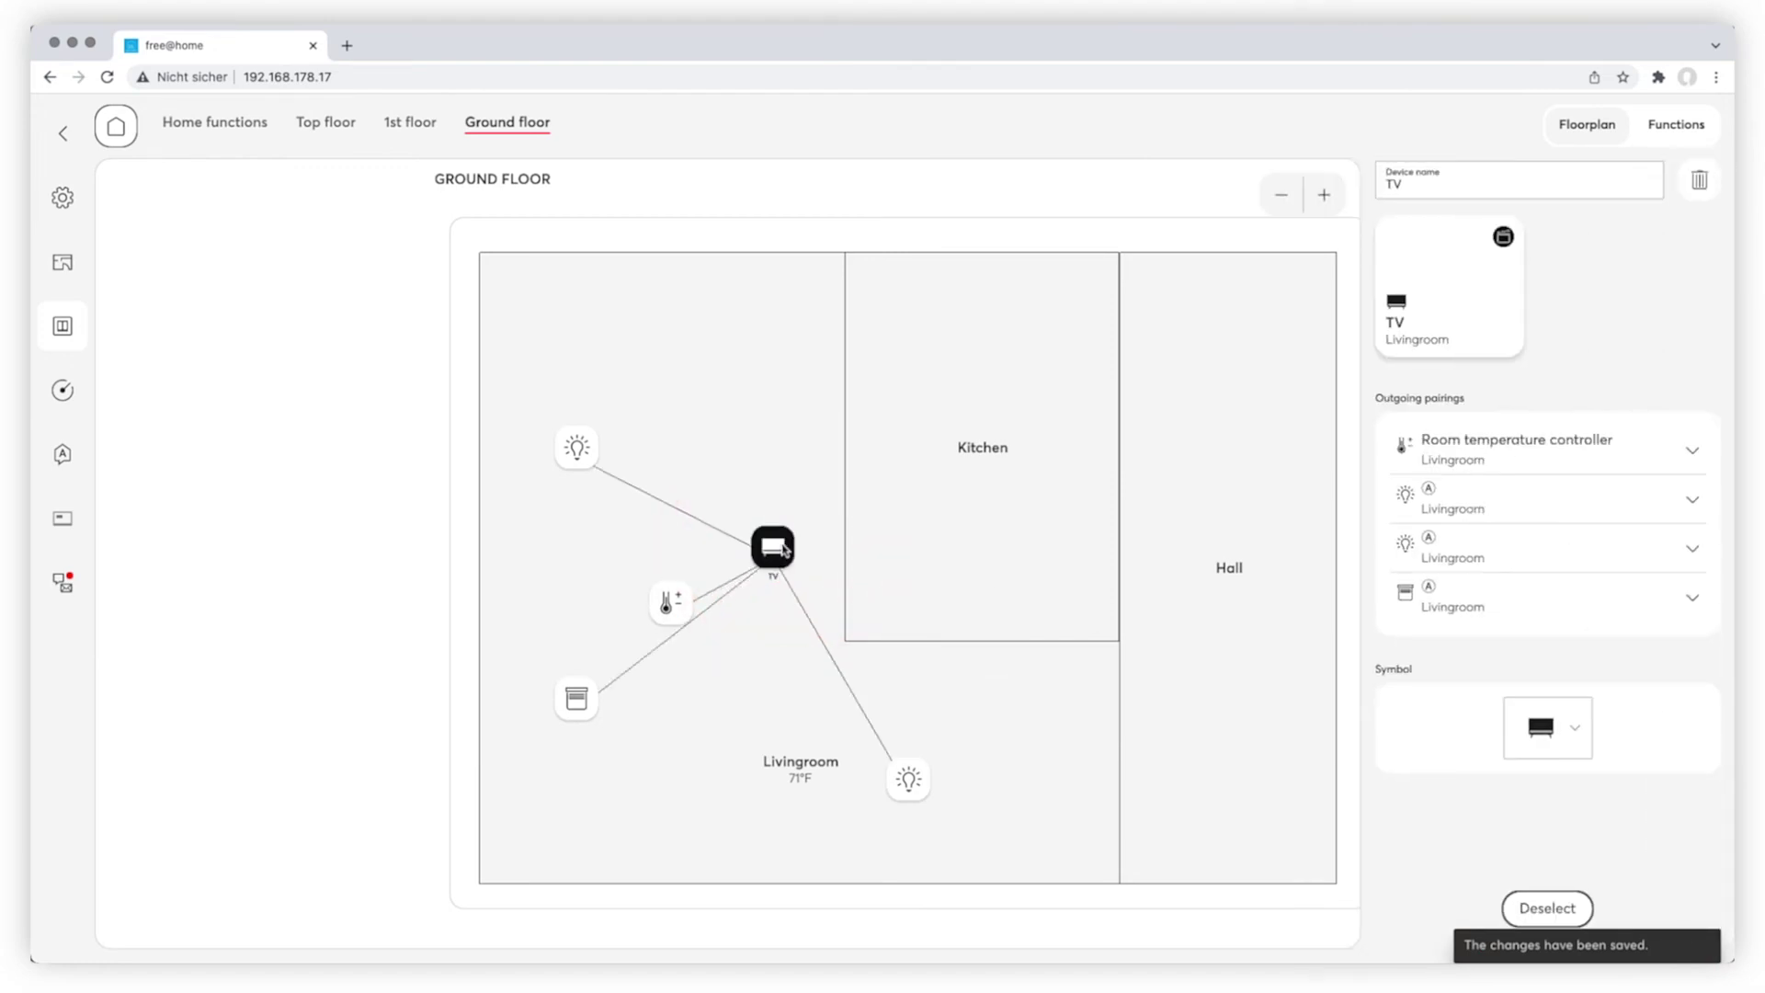
click(571, 455)
click(677, 602)
click(678, 602)
click(577, 448)
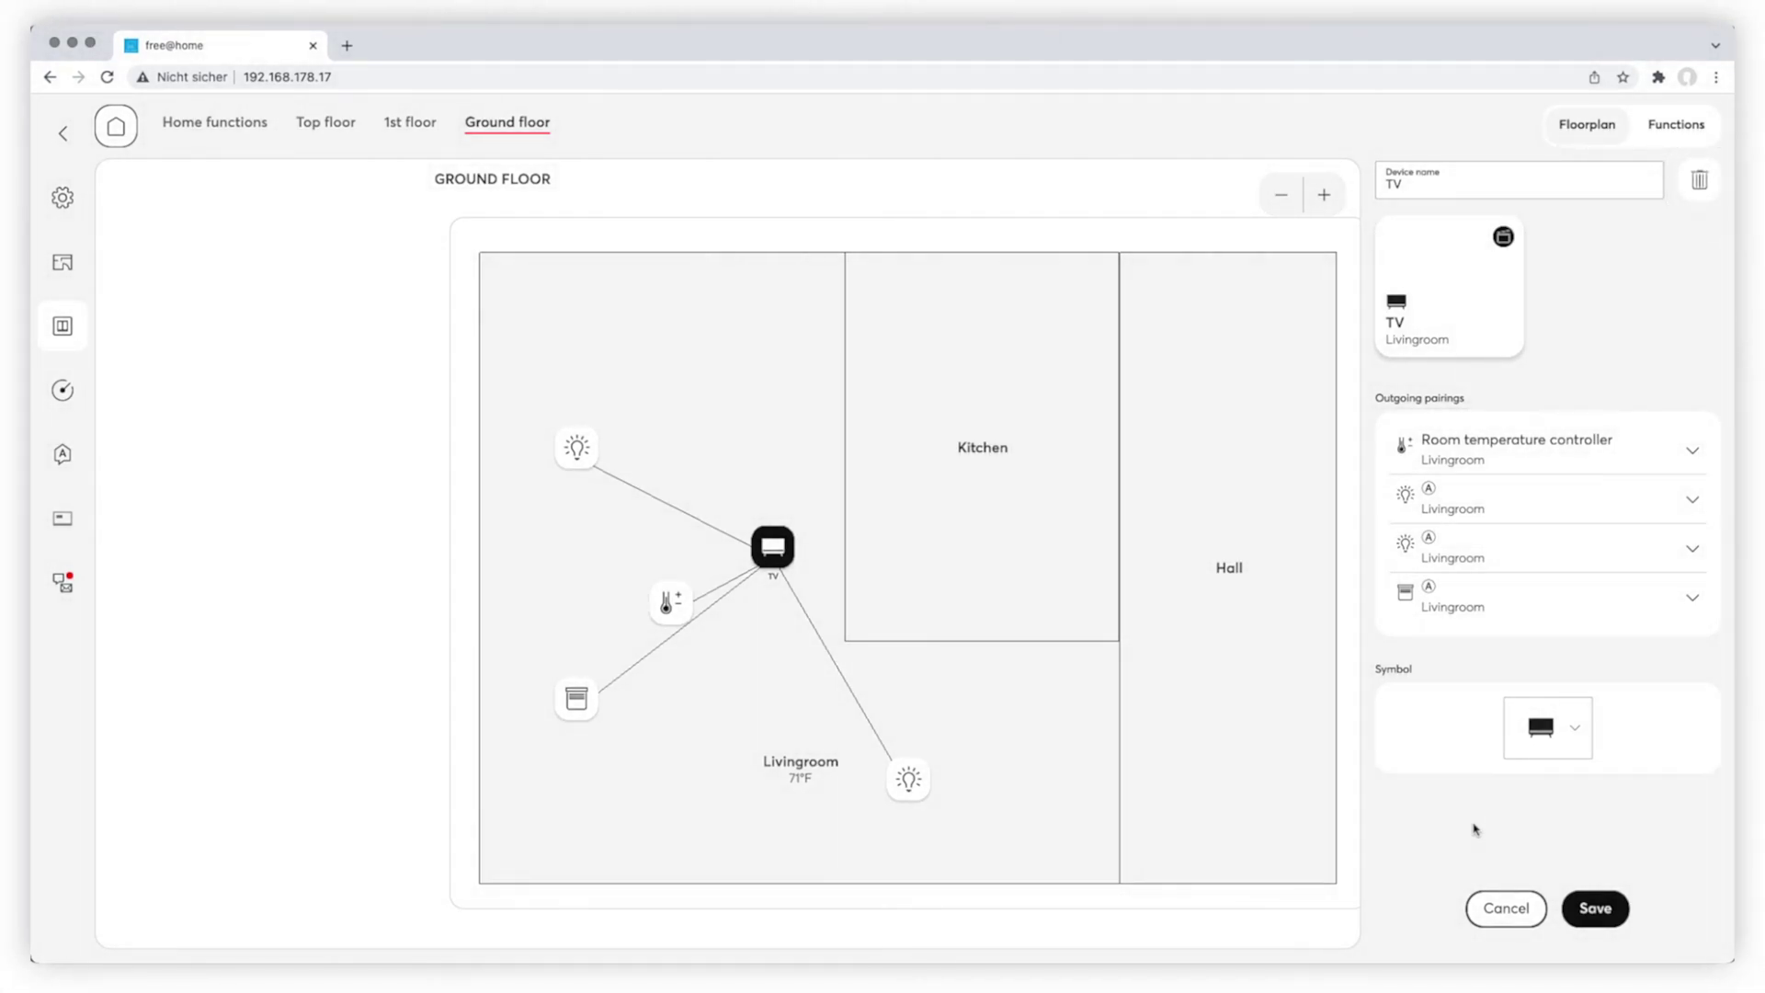
click(1597, 909)
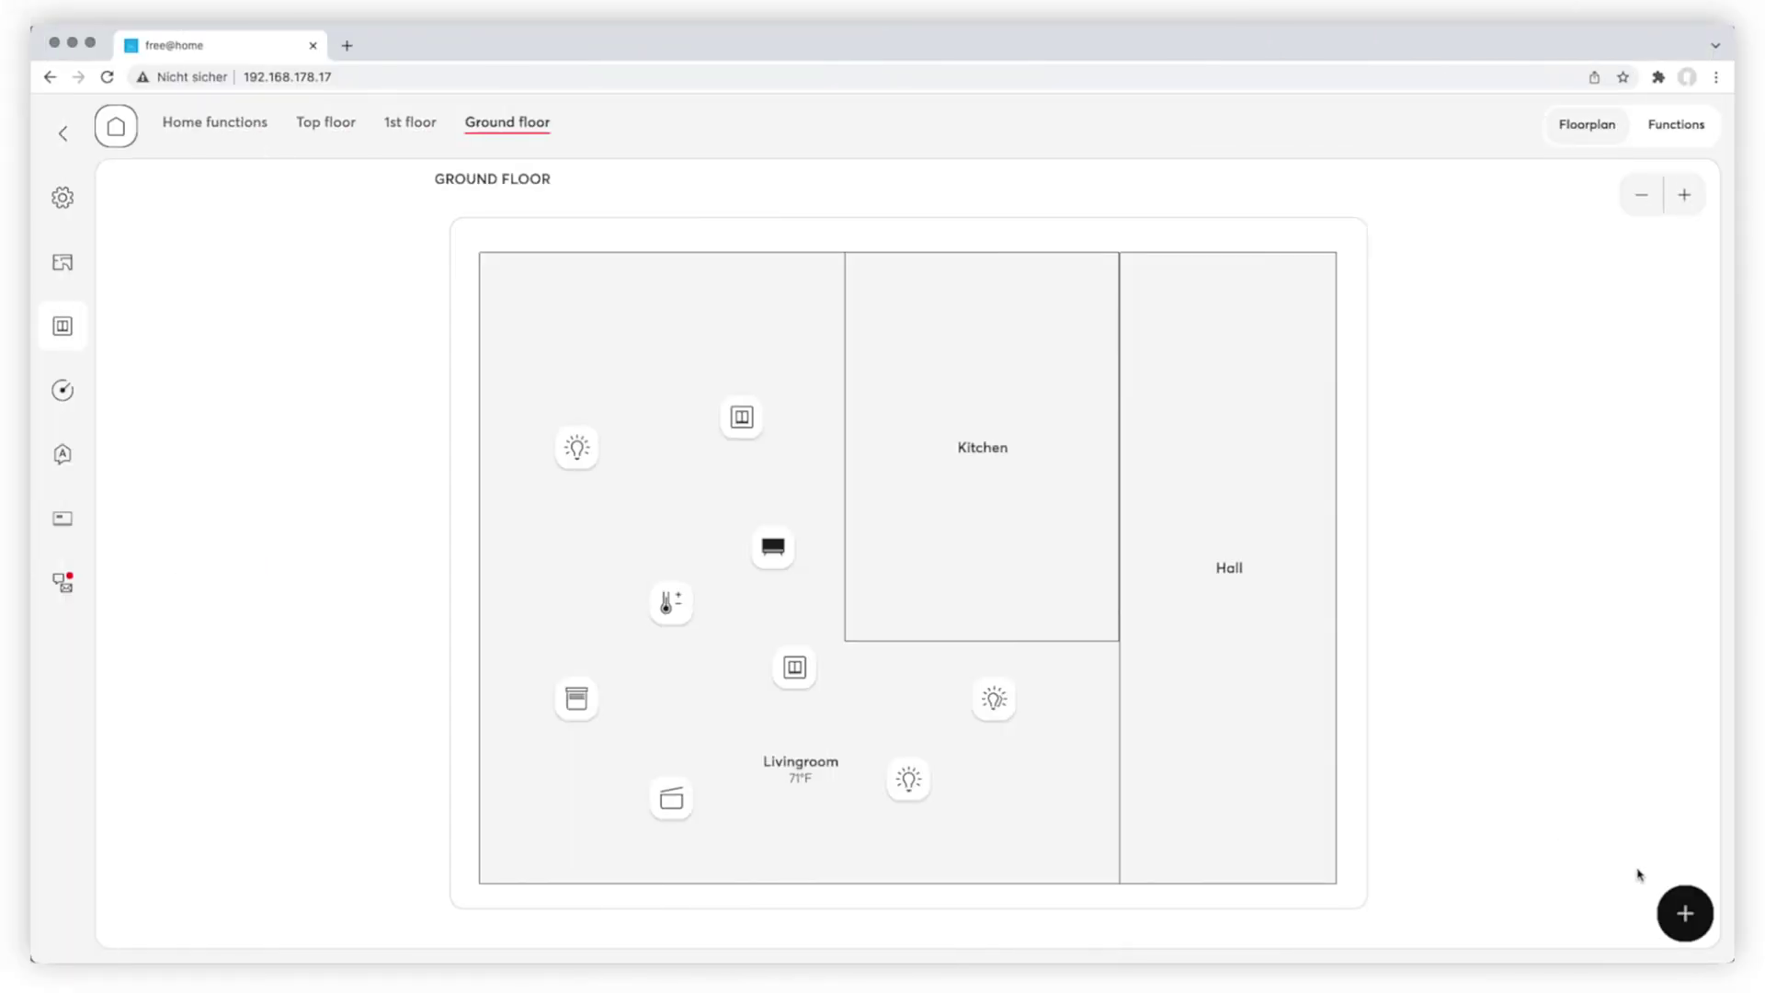
click(1685, 913)
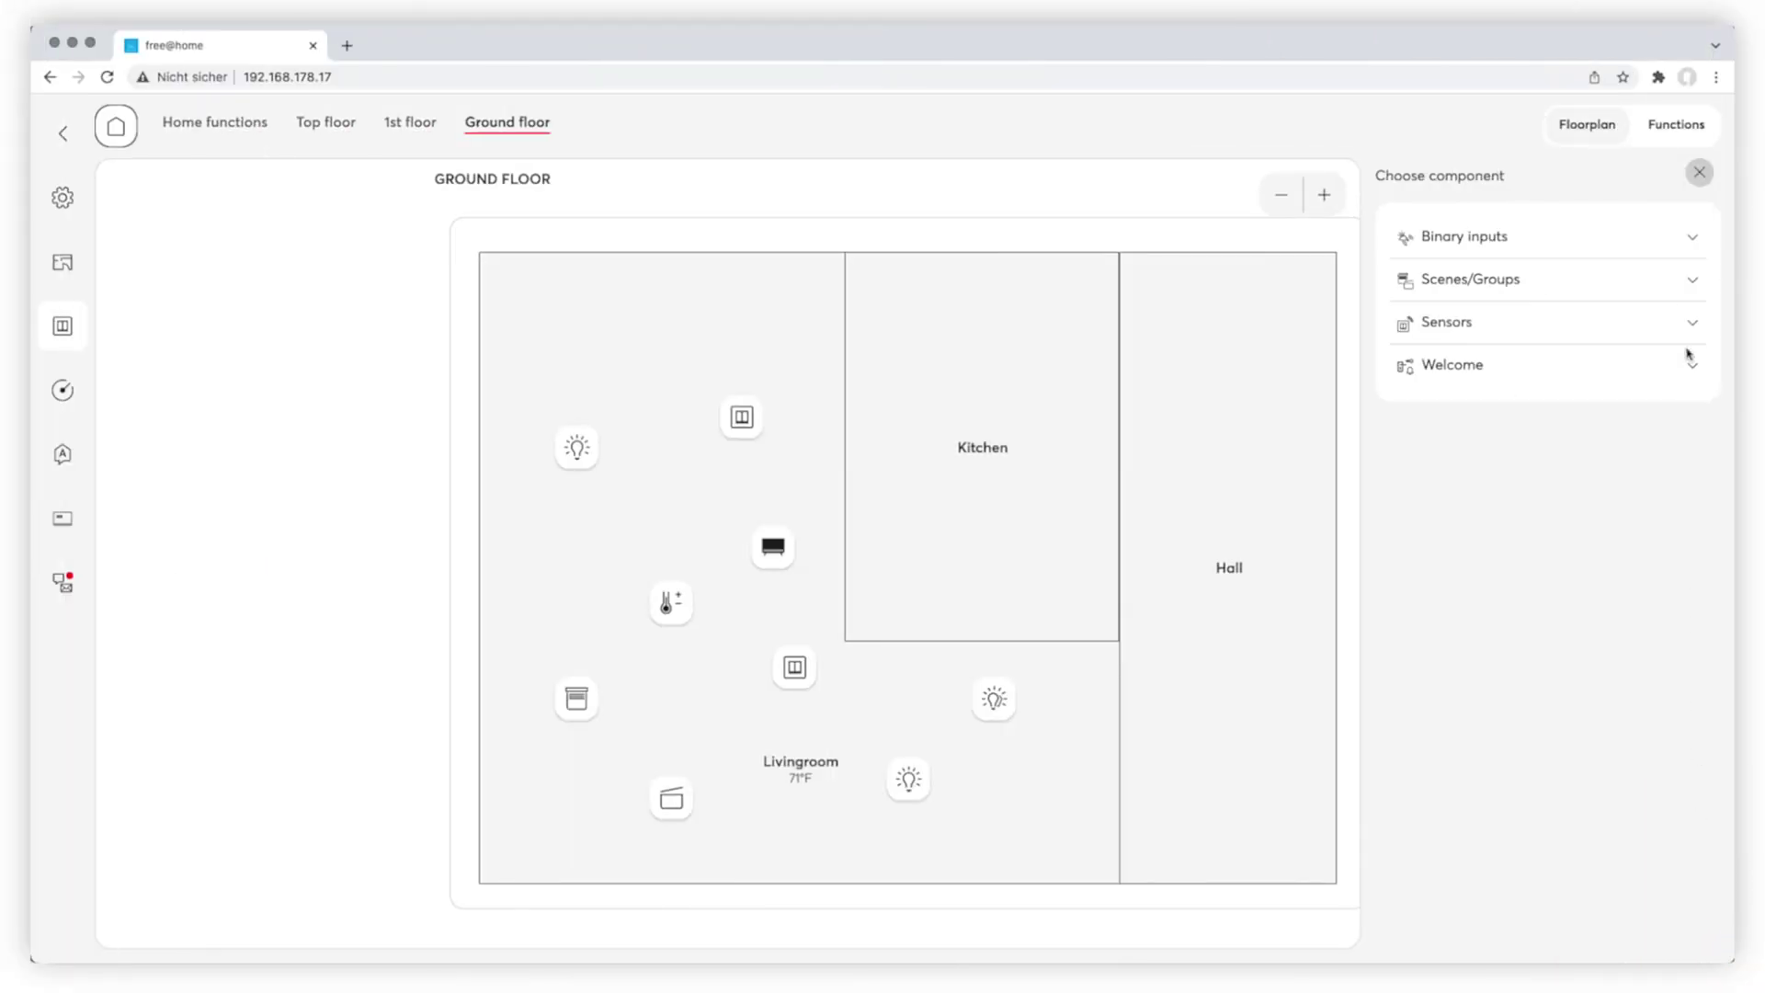
- Drag an Automatic scene onto the Livingroom and choose Panic scene as its type
click(1688, 276)
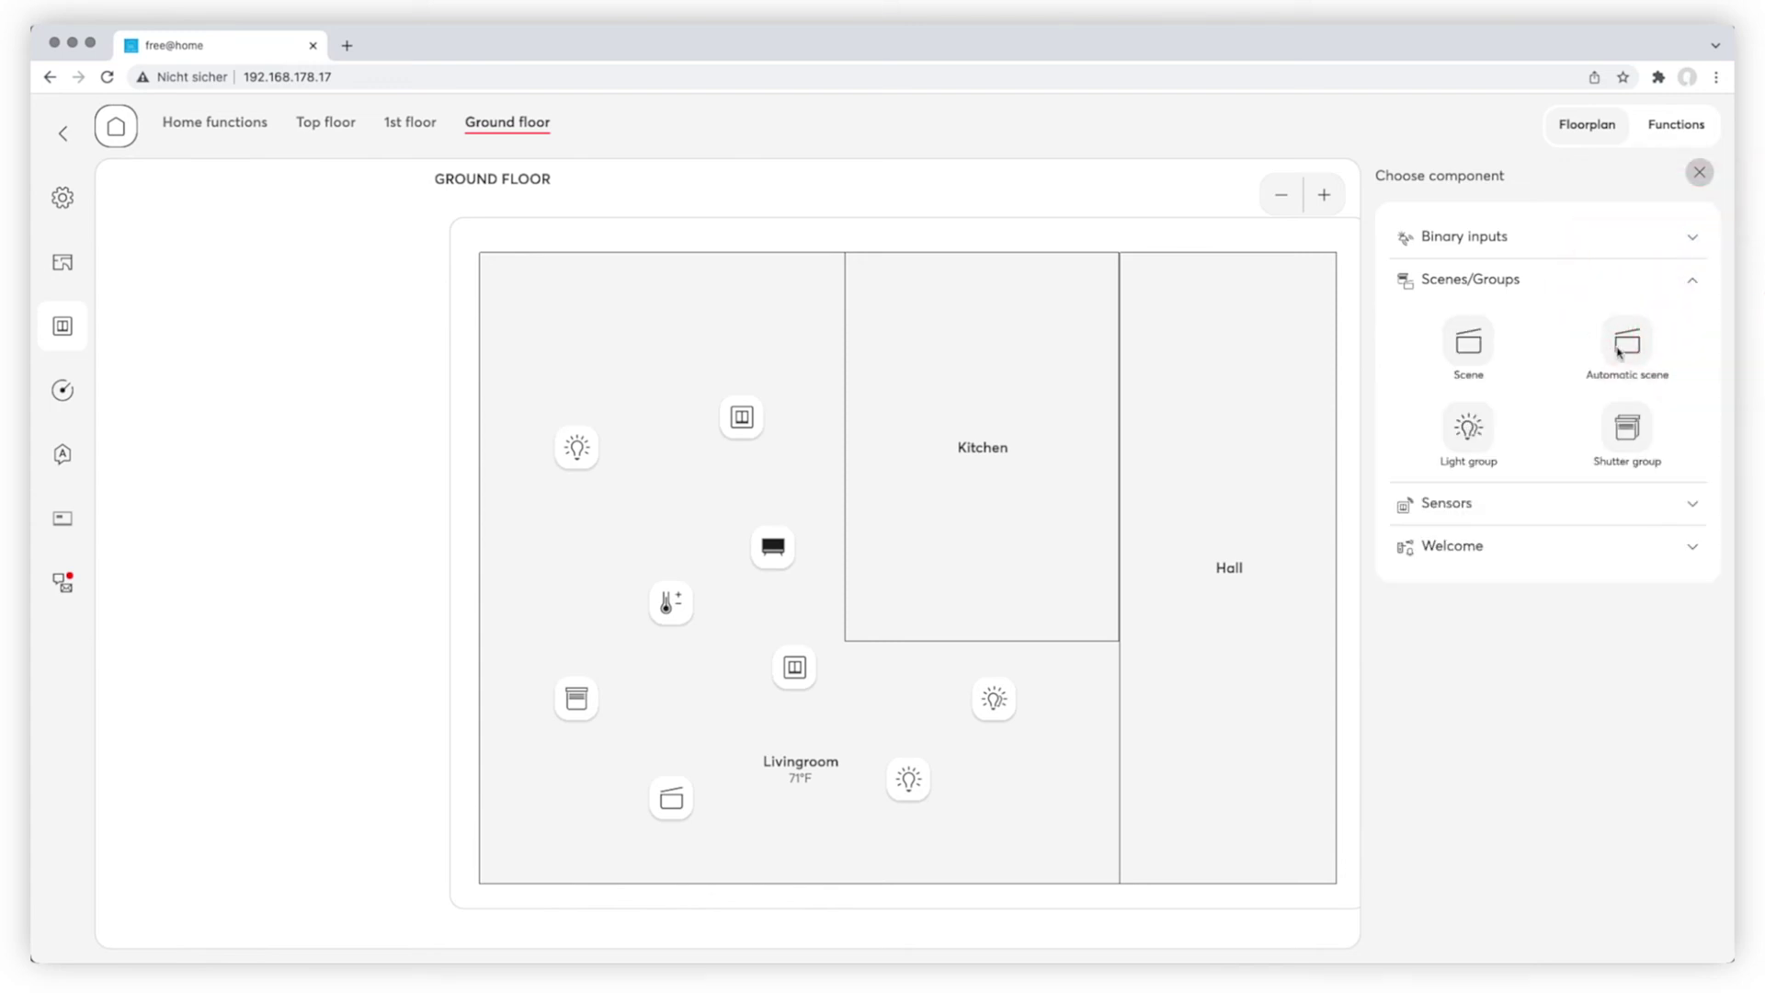
drag(1457, 453, 1013, 815)
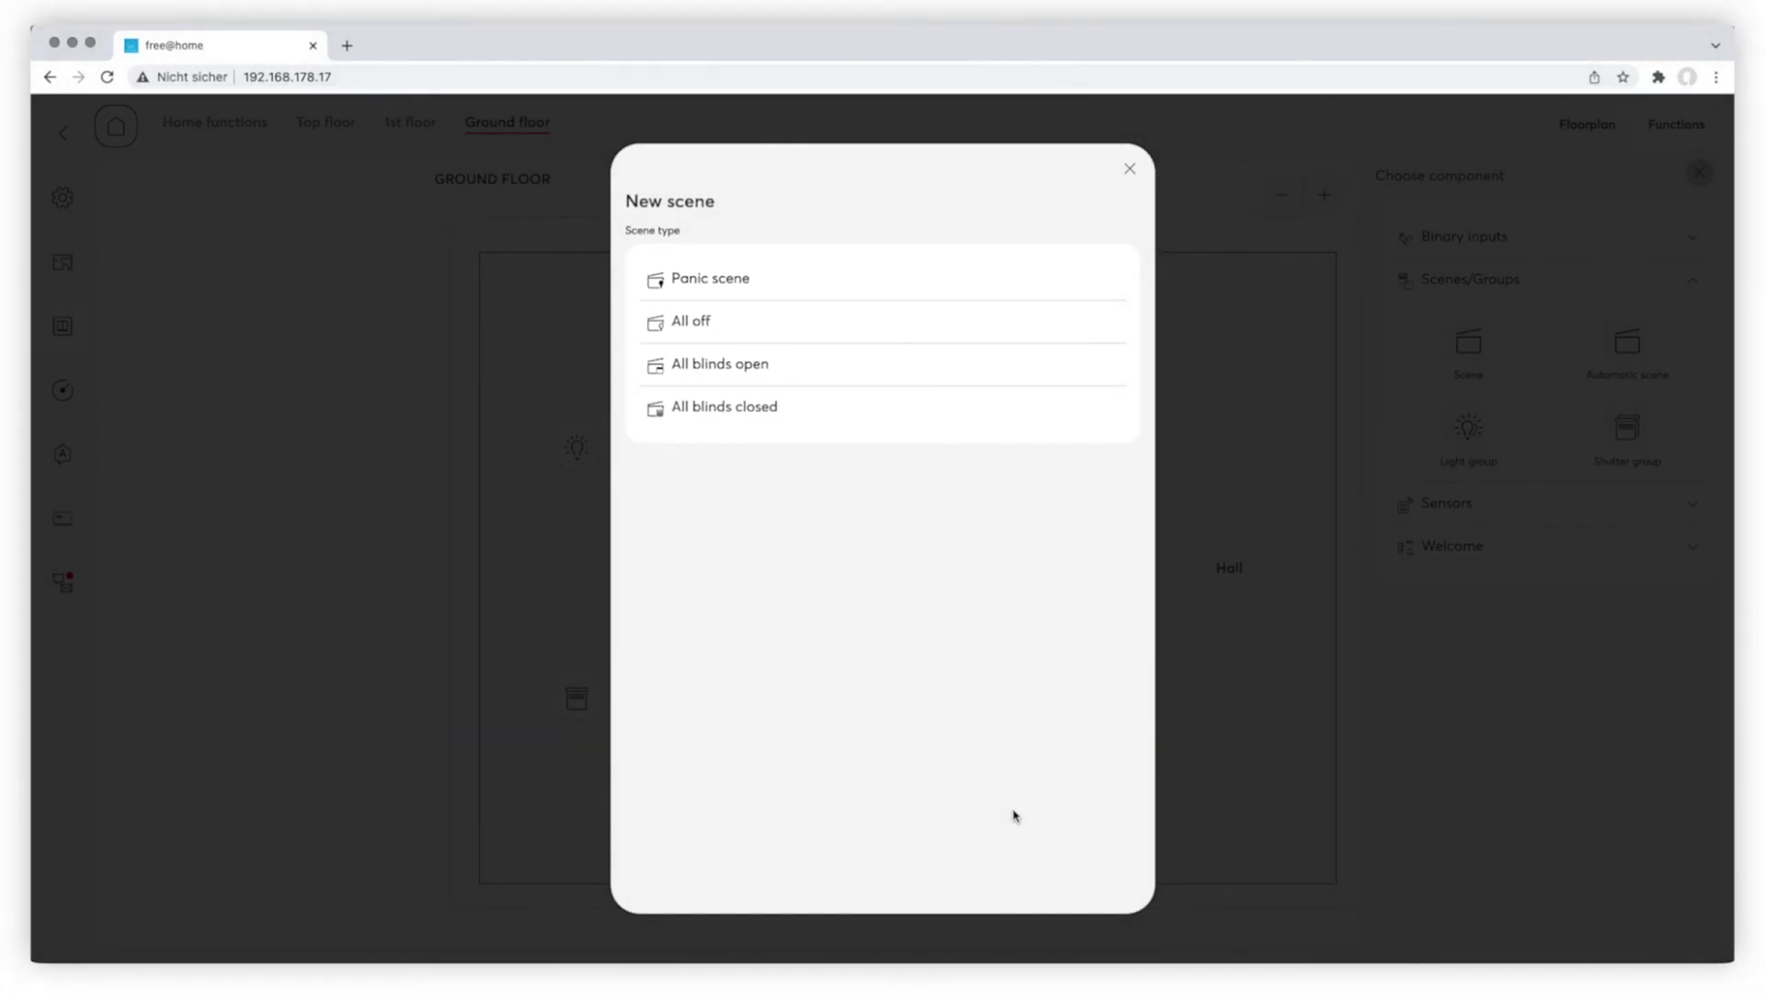
click(732, 277)
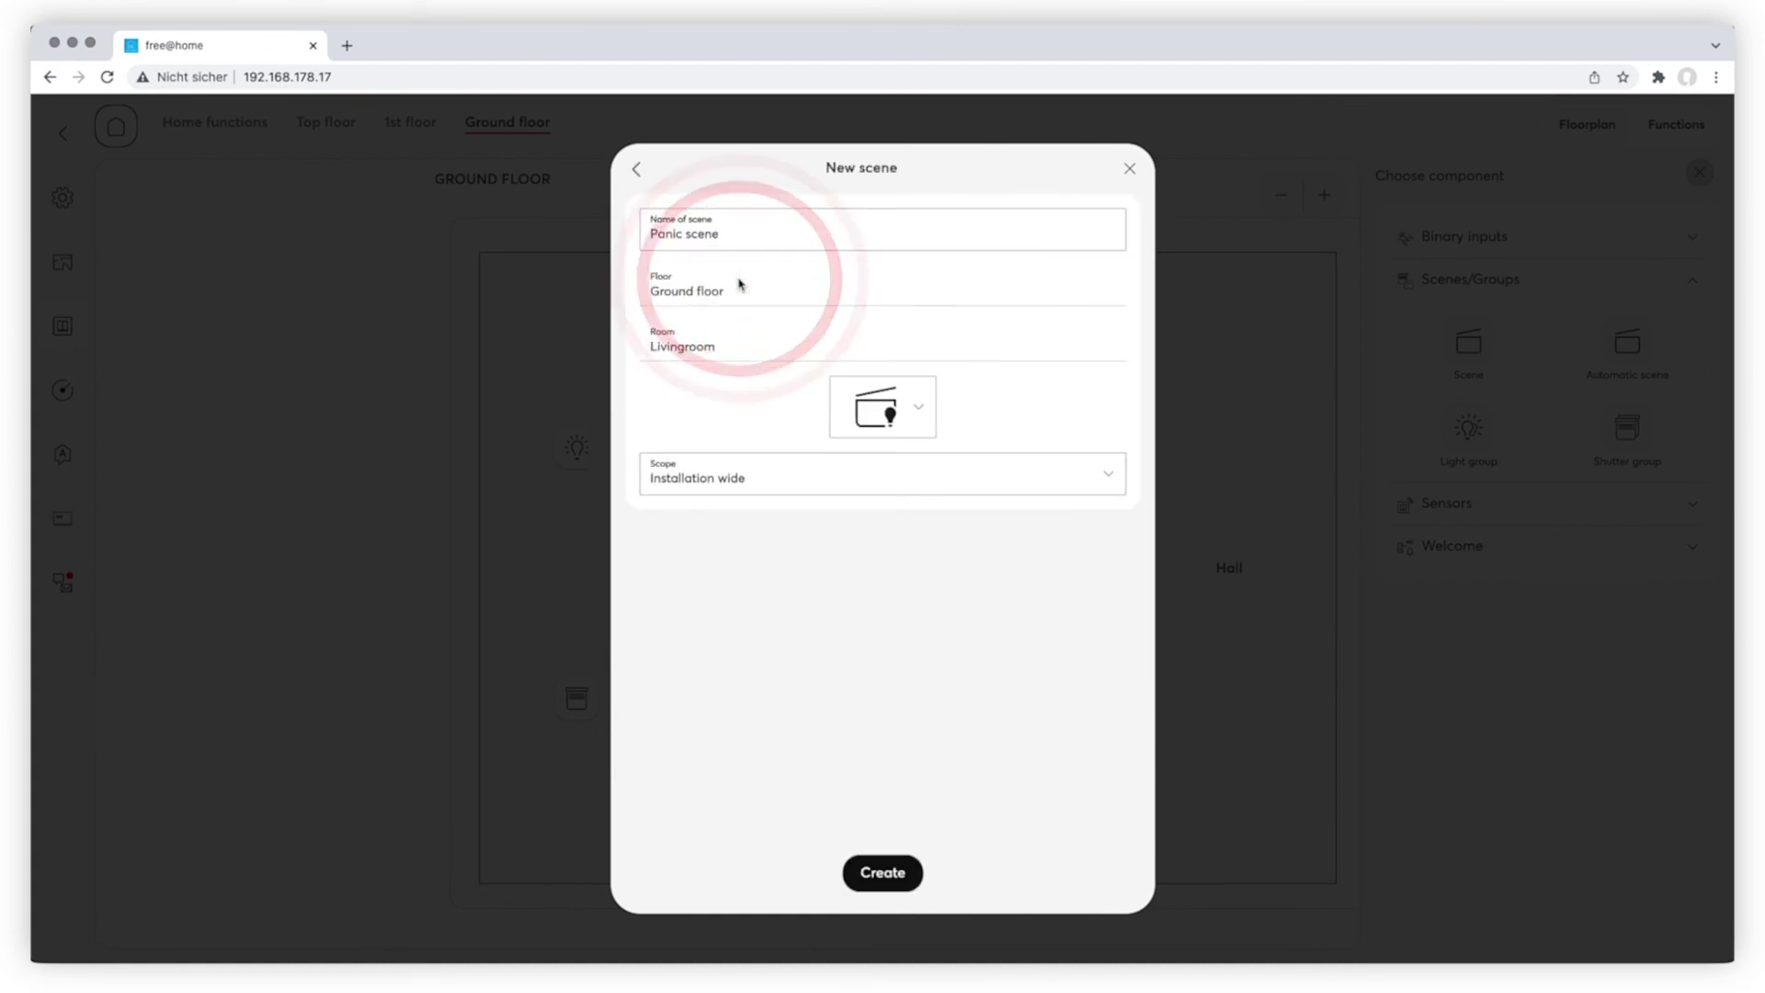